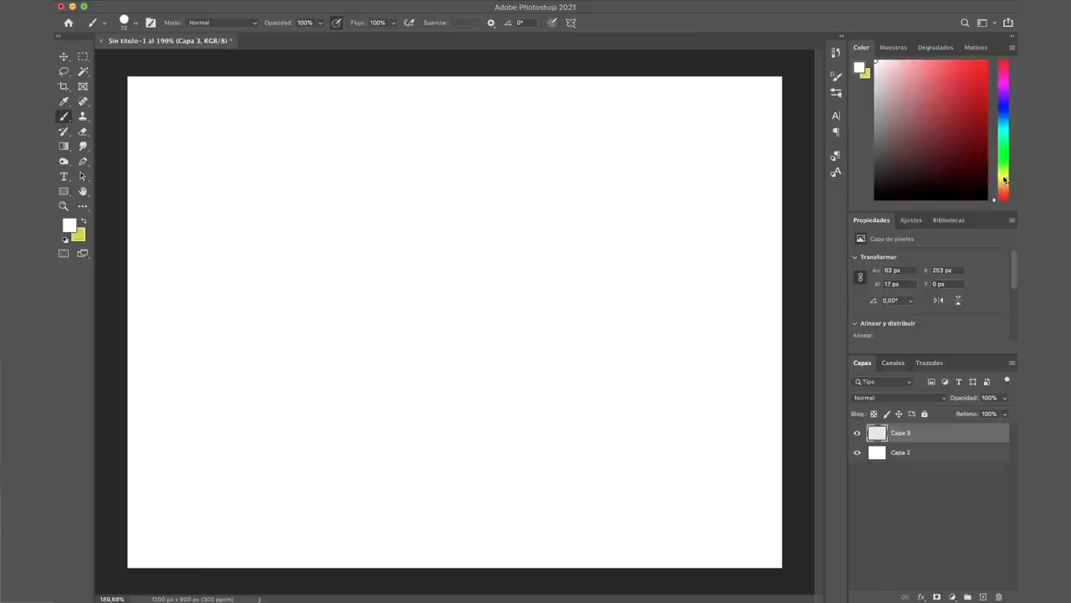
# Paint a wide diagonal bright-green band, then a yellow-green band right beside it.
pyautogui.moveTo(1005, 180); pyautogui.dragTo(1006, 156)
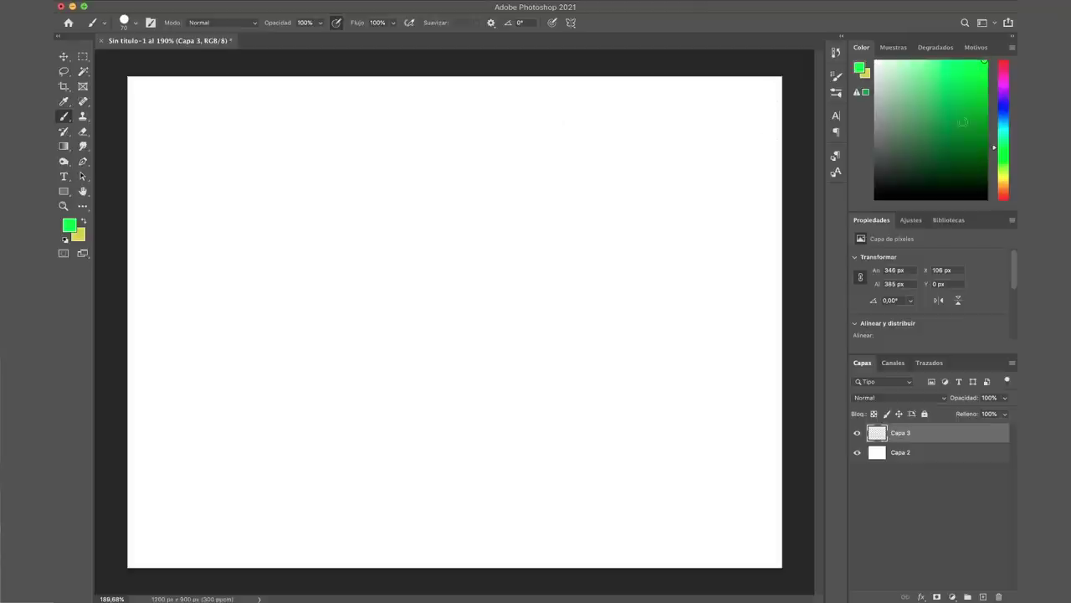
pyautogui.moveTo(216, 235); pyautogui.dragTo(237, 256)
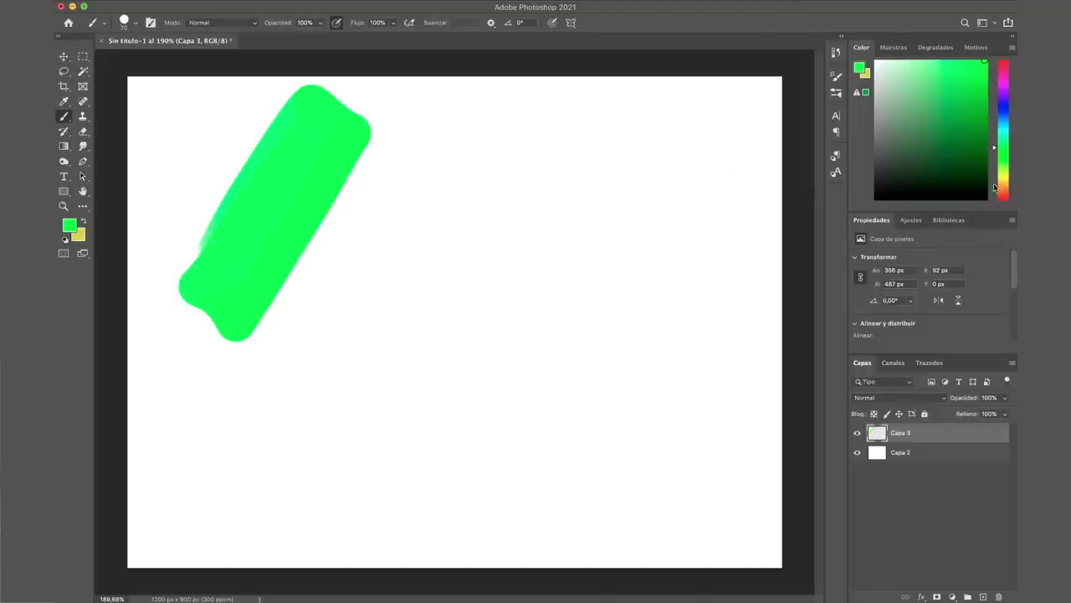
pyautogui.click(1003, 172)
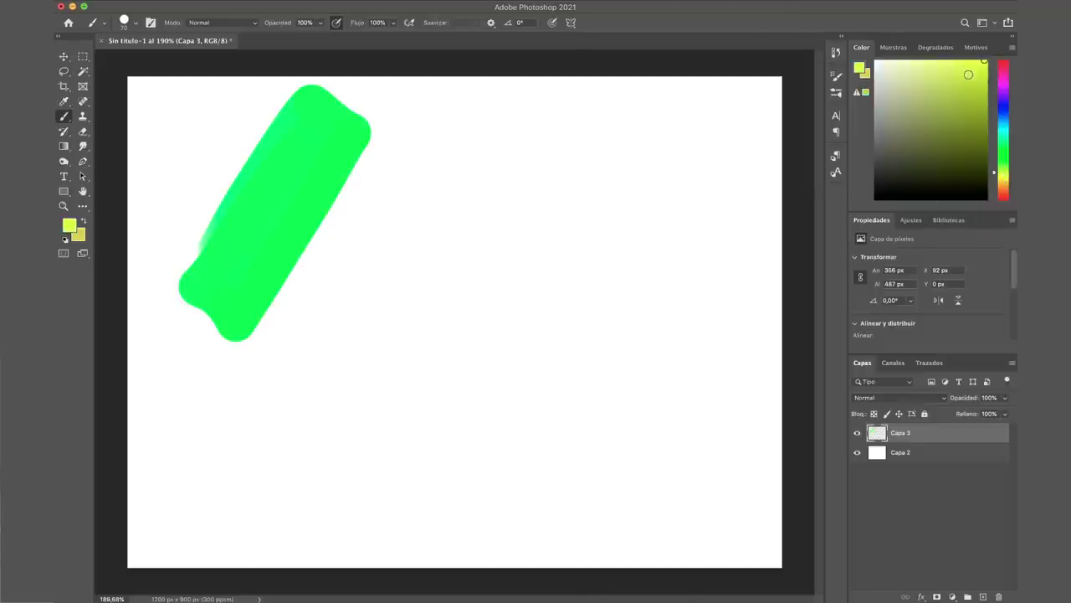
pyautogui.moveTo(270, 316)
pyautogui.mouseDown()
pyautogui.moveTo(369, 160)
pyautogui.moveTo(383, 162)
pyautogui.mouseUp()
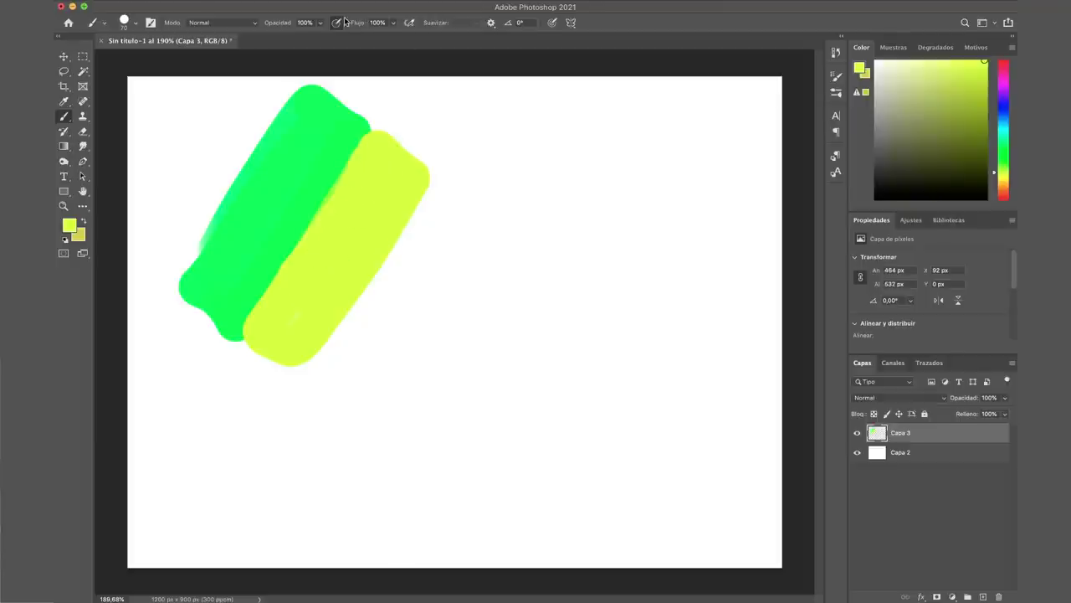
pyautogui.moveTo(369, 161); pyautogui.dragTo(267, 314)
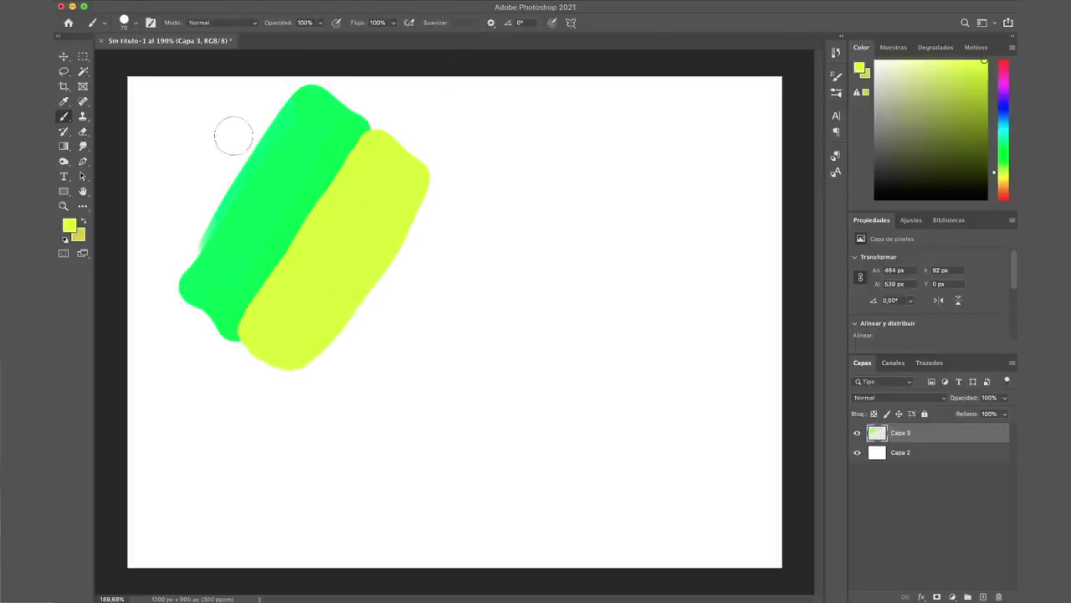
pyautogui.click(136, 28)
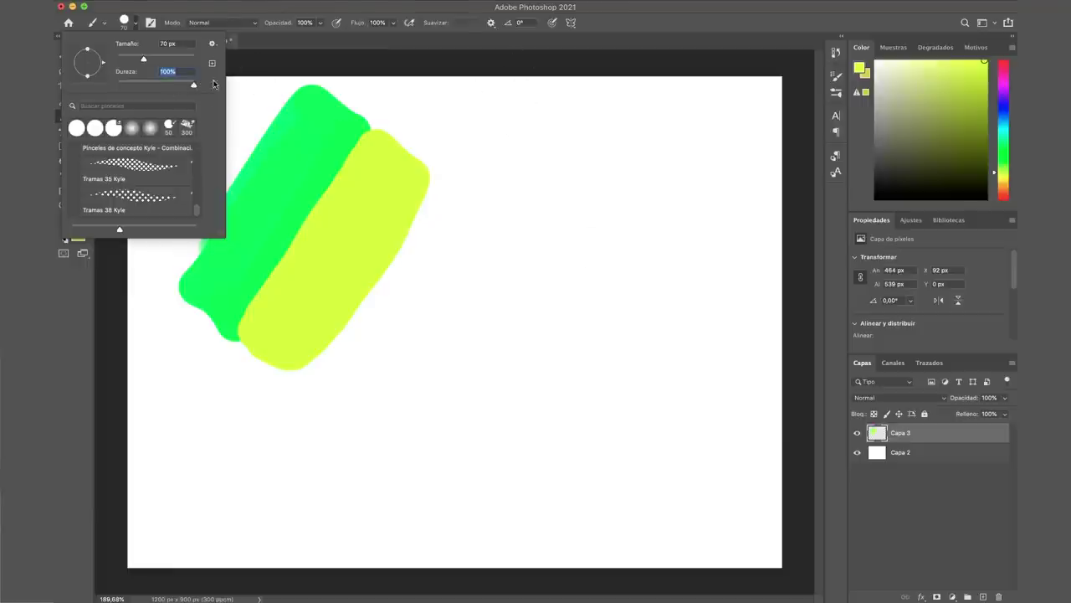
# Lower the 70 px brush hardness from 100% to 0%, undoing a hard-edged test stroke first.
pyautogui.click(259, 64)
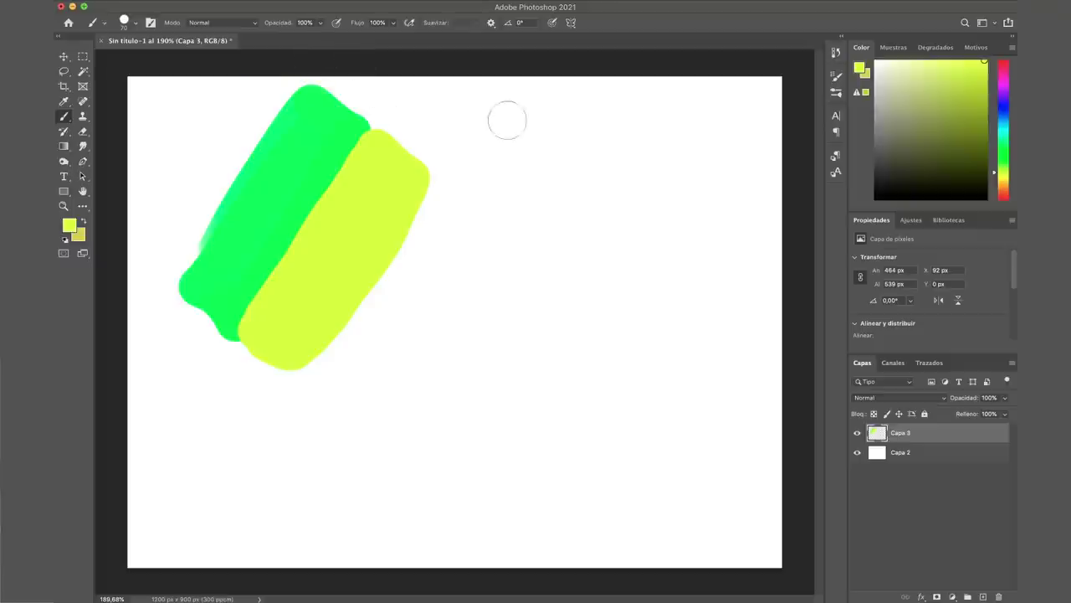
pyautogui.click(138, 23)
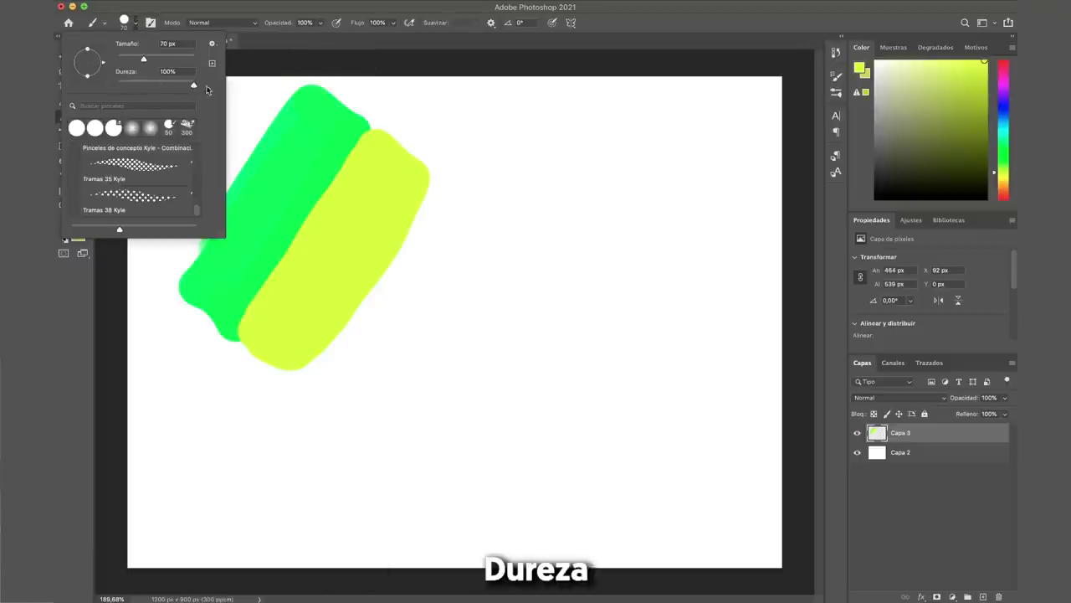
pyautogui.moveTo(517, 95); pyautogui.dragTo(546, 406)
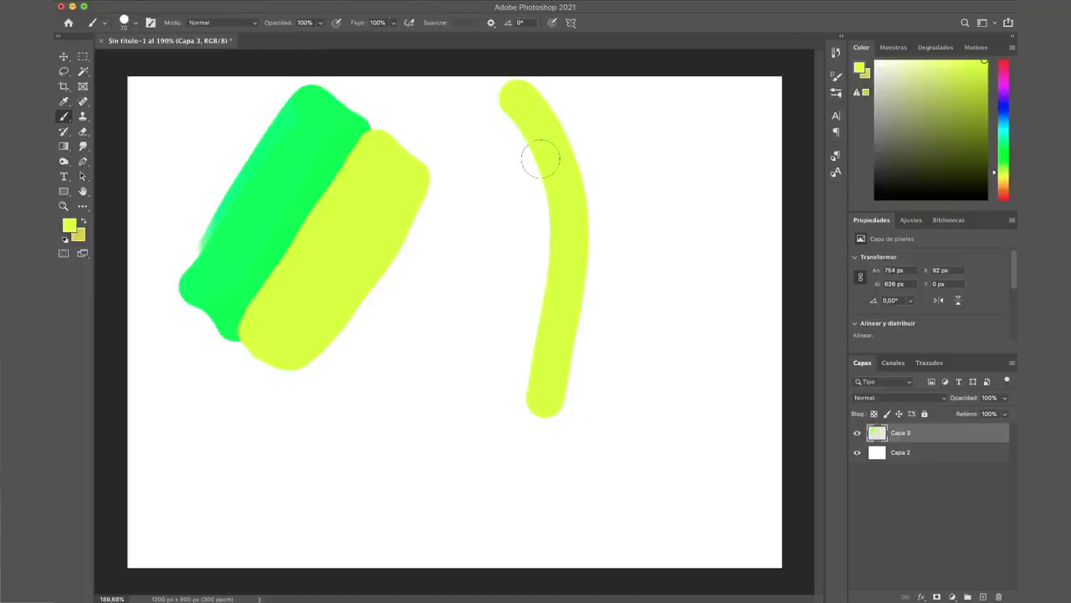
pyautogui.hotkey('ctrl', 'z')
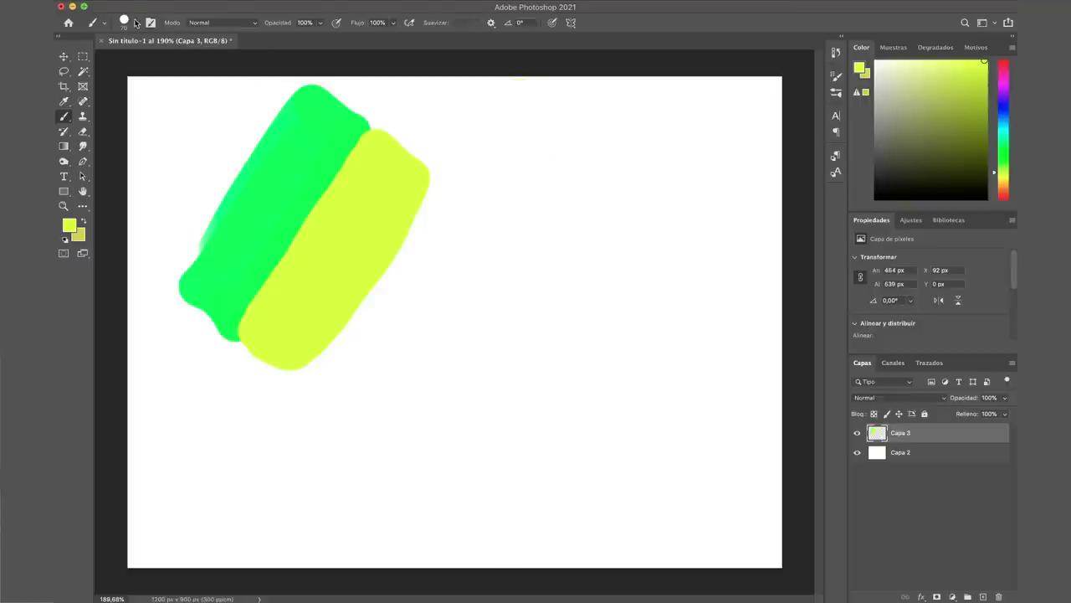
pyautogui.click(136, 23)
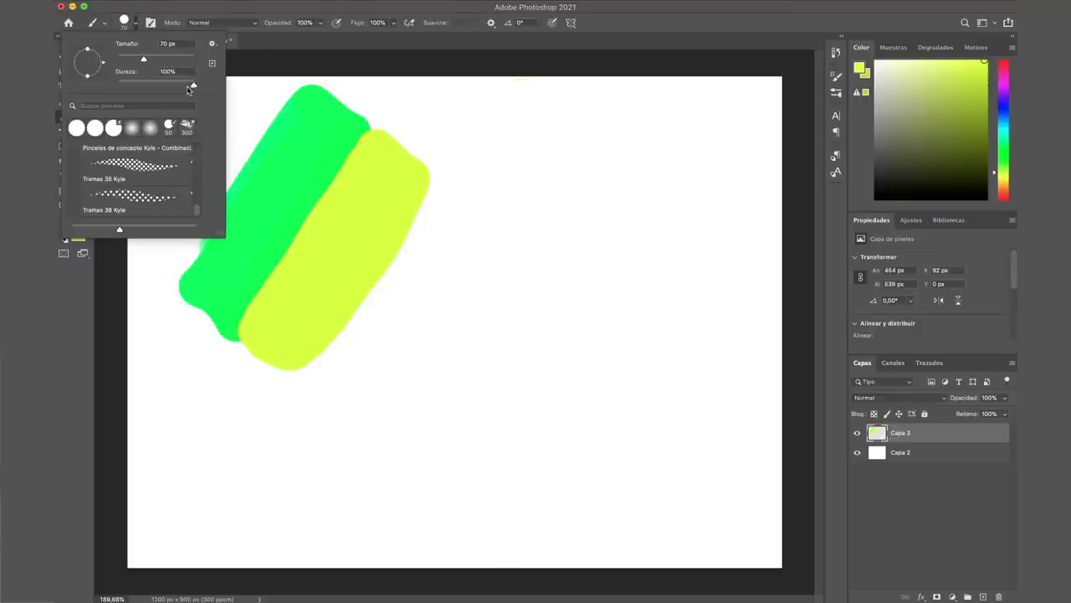
pyautogui.moveTo(166, 88); pyautogui.dragTo(148, 88)
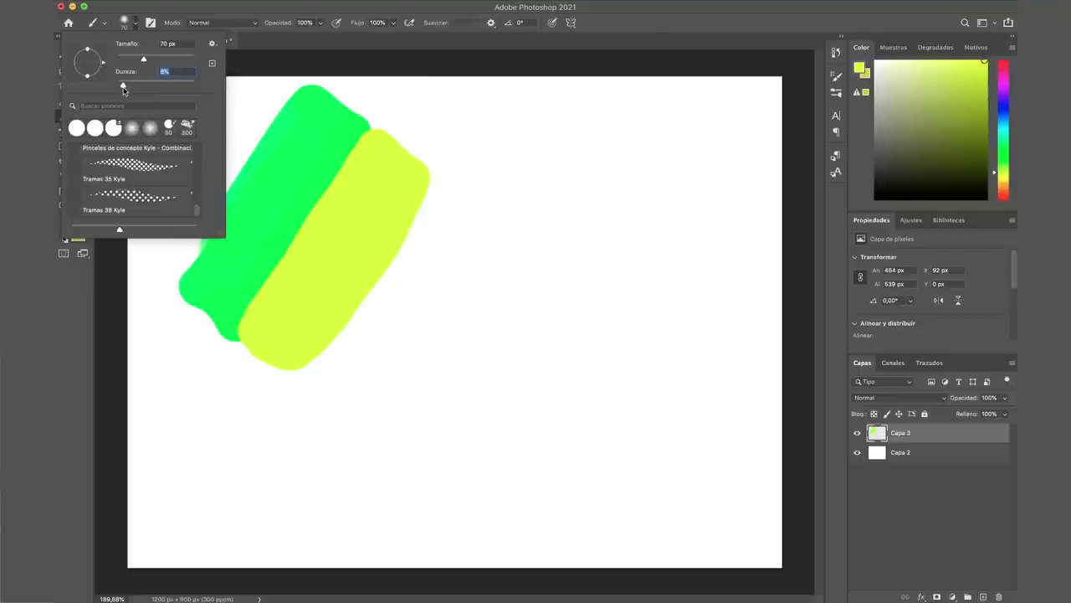
pyautogui.moveTo(139, 88); pyautogui.dragTo(117, 88)
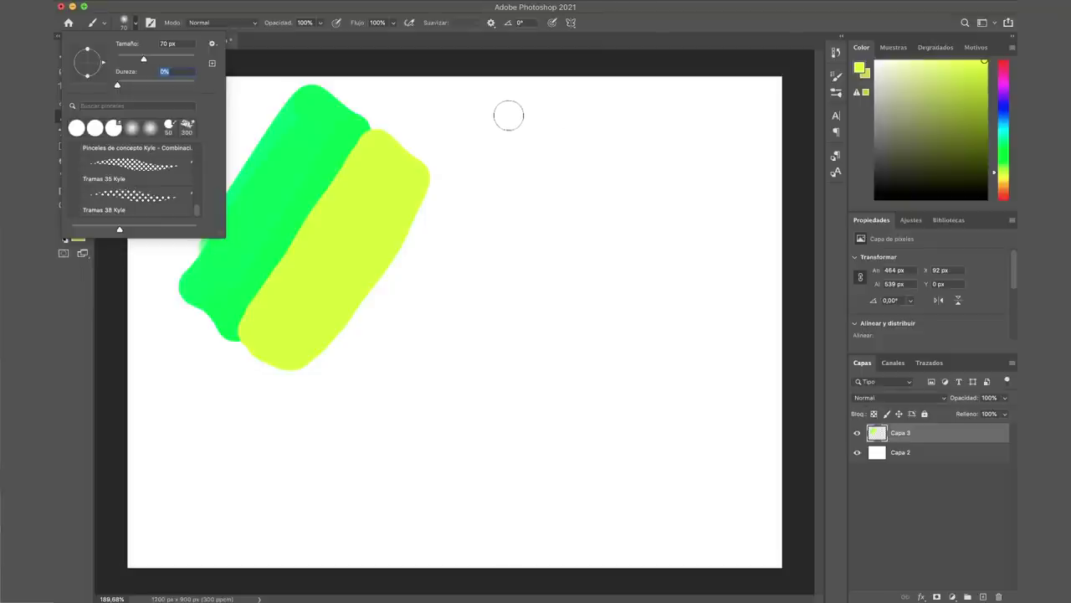
pyautogui.moveTo(527, 105)
pyautogui.mouseDown()
pyautogui.moveTo(552, 134)
pyautogui.moveTo(564, 192)
pyautogui.moveTo(531, 276)
pyautogui.moveTo(480, 325)
pyautogui.mouseUp()
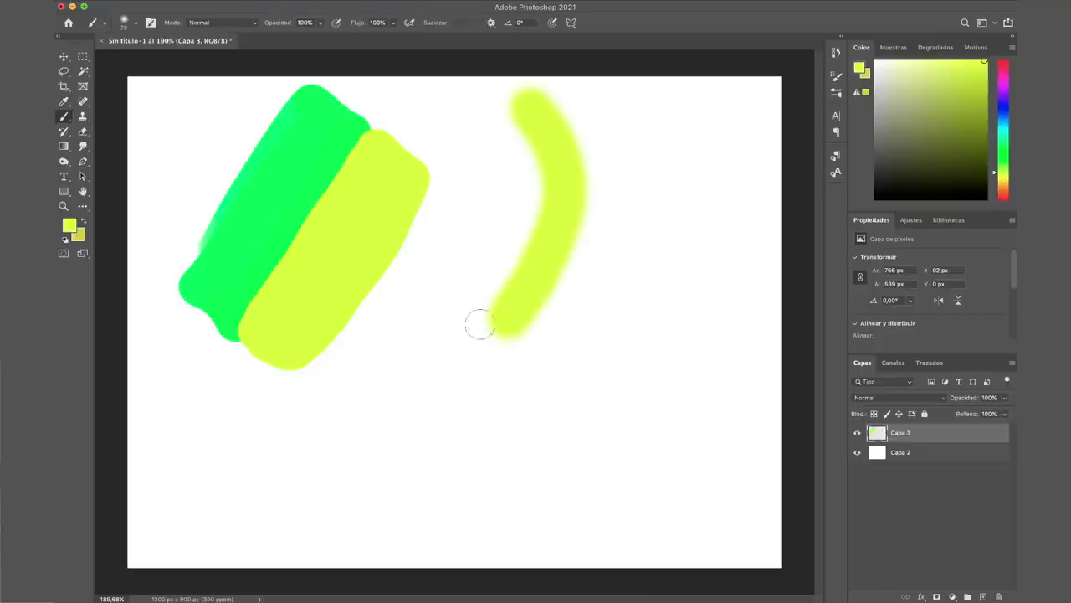
# Undo the soft test stroke and paint soft yellow-green and green strokes over the seam.
pyautogui.hotkey('ctrl', 'z')
pyautogui.moveTo(253, 329); pyautogui.dragTo(368, 153)
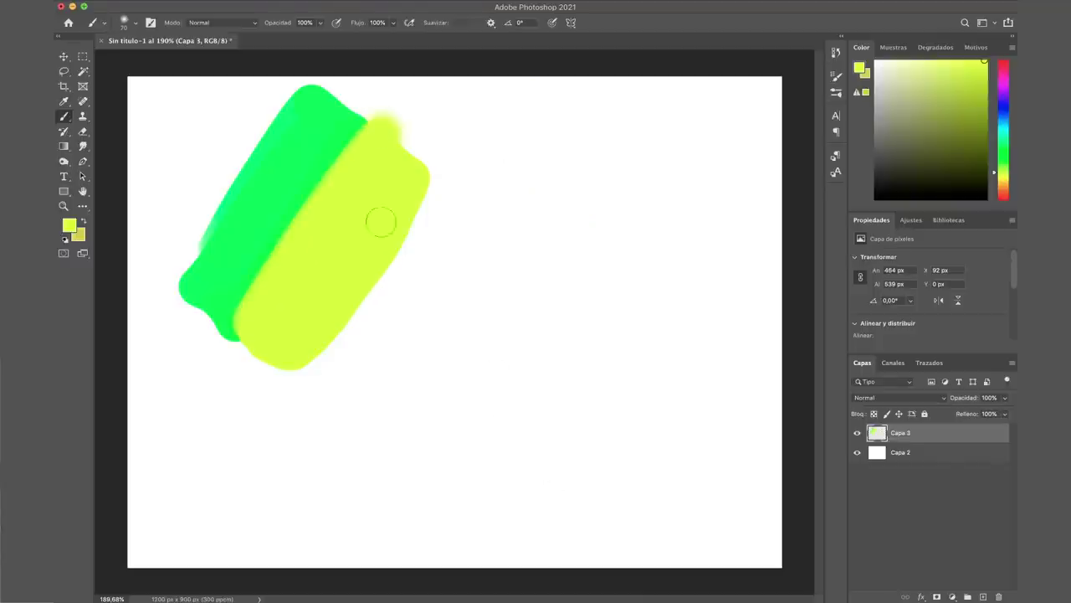
pyautogui.keyDown('alt'); pyautogui.click(308, 154); pyautogui.keyUp('alt')
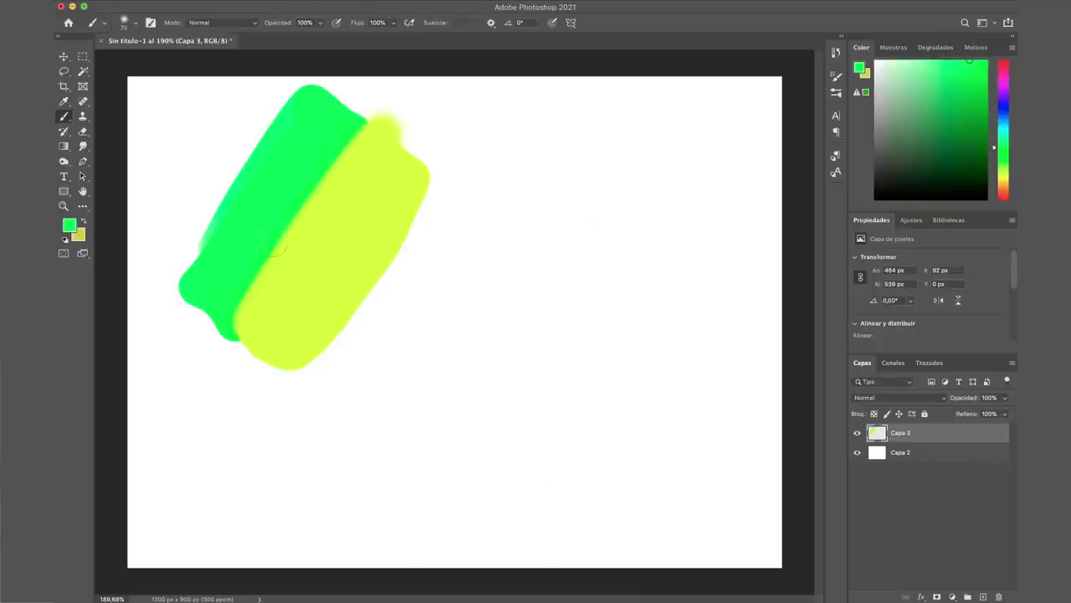
pyautogui.moveTo(233, 304); pyautogui.dragTo(342, 139)
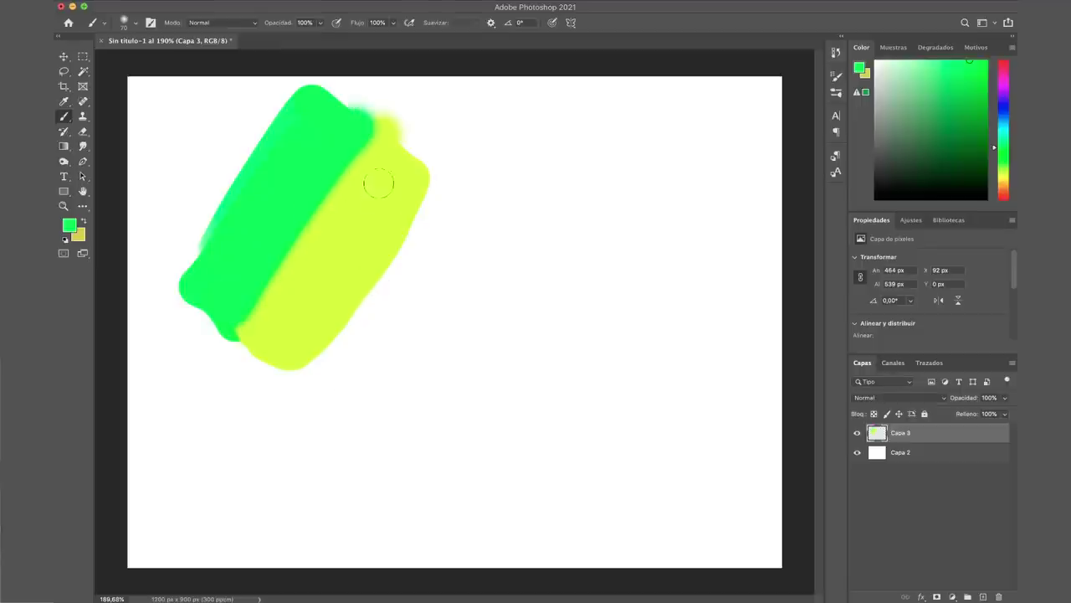
pyautogui.keyDown('alt'); pyautogui.click(319, 207); pyautogui.keyUp('alt')
# Sample mixed seam colours with the Eyedropper and paint blended strokes along the seam.
pyautogui.press('i')
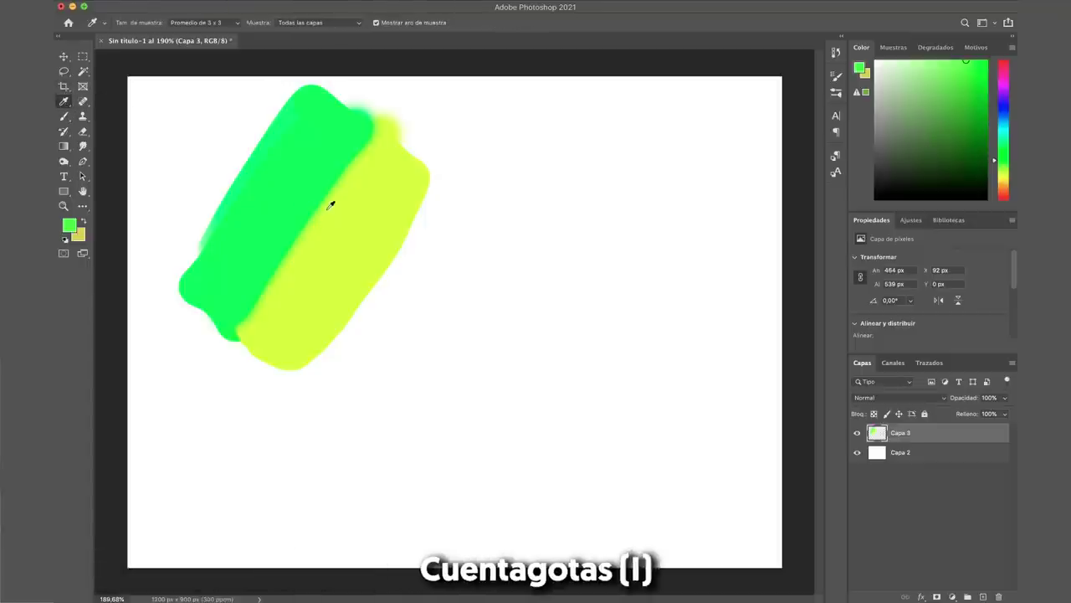
pyautogui.click(328, 195)
pyautogui.press('b')
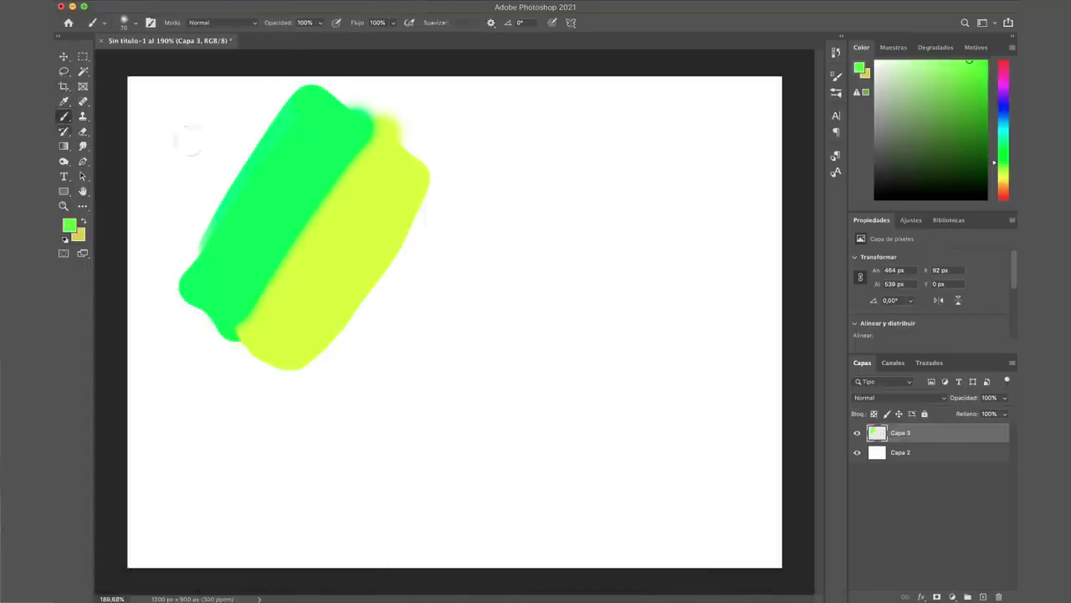
pyautogui.moveTo(246, 324); pyautogui.dragTo(348, 173)
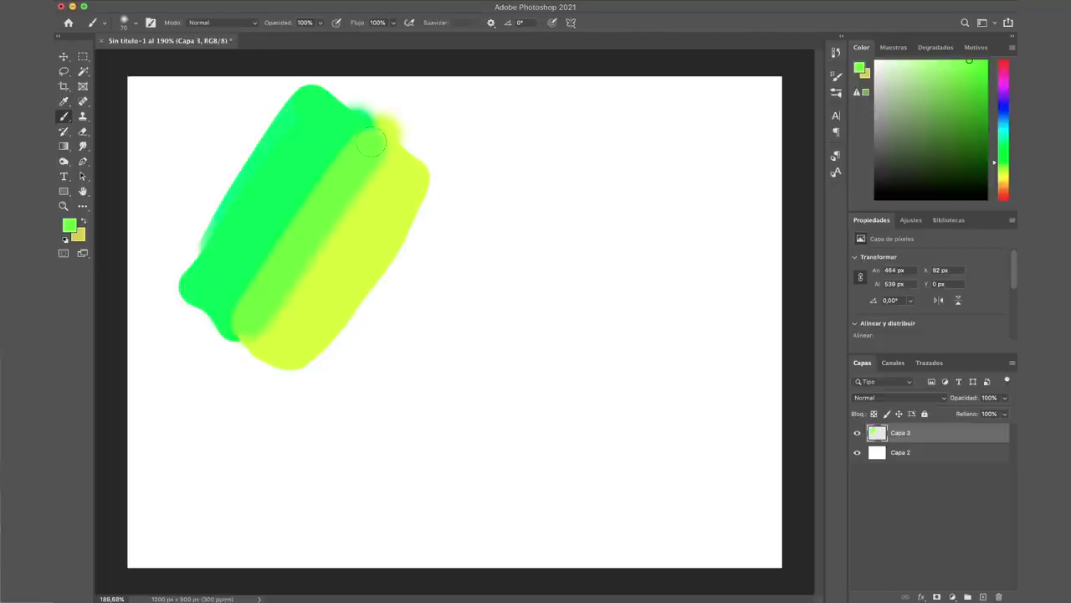
pyautogui.keyDown('alt'); pyautogui.click(341, 216); pyautogui.keyUp('alt')
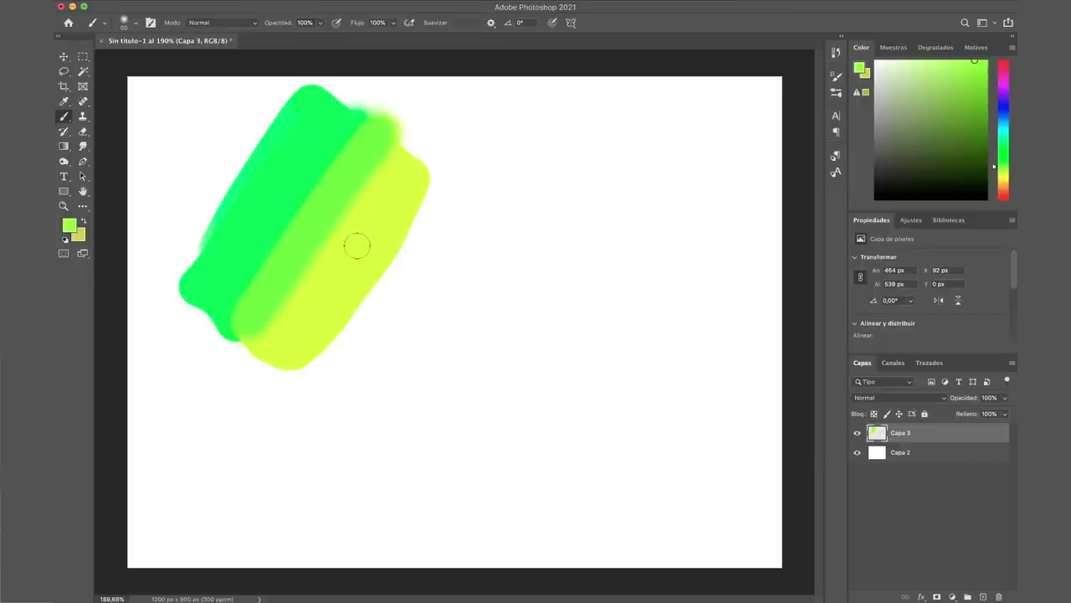
pyautogui.moveTo(261, 333); pyautogui.dragTo(384, 150)
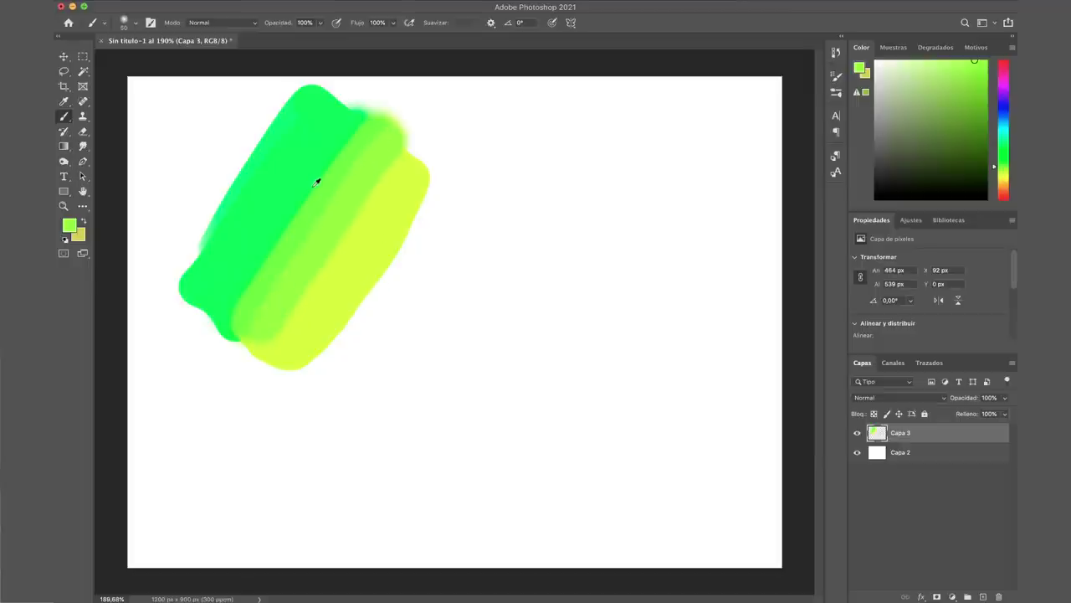
pyautogui.keyDown('alt'); pyautogui.click(316, 184); pyautogui.keyUp('alt')
pyautogui.moveTo(356, 111); pyautogui.dragTo(242, 328)
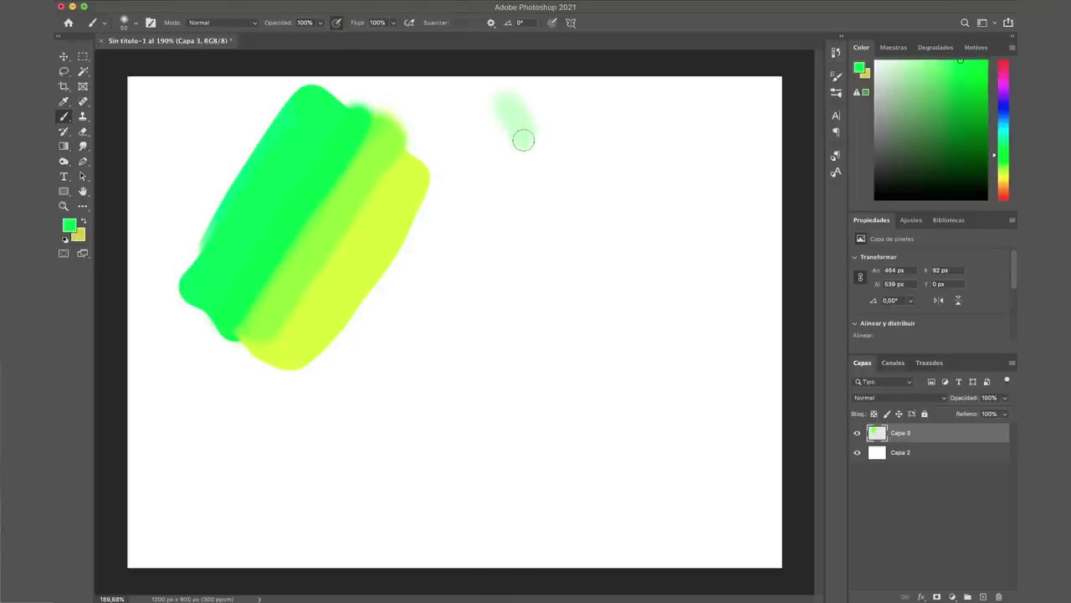
# Paint a test squiggle in the empty area, then undo it.
pyautogui.moveTo(523, 140); pyautogui.dragTo(511, 180)
pyautogui.moveTo(487, 236); pyautogui.dragTo(478, 300)
pyautogui.moveTo(499, 348)
pyautogui.mouseDown()
pyautogui.moveTo(550, 308)
pyautogui.moveTo(553, 247)
pyautogui.mouseUp()
pyautogui.moveTo(570, 198)
pyautogui.mouseDown()
pyautogui.moveTo(597, 106)
pyautogui.moveTo(641, 112)
pyautogui.moveTo(619, 226)
pyautogui.moveTo(641, 393)
pyautogui.moveTo(586, 414)
pyautogui.mouseUp()
pyautogui.hotkey('ctrl', 'z')
# Sample yellow-green and greener blends and smooth the green-yellow boundary with soft strokes.
pyautogui.keyDown('alt'); pyautogui.click(359, 235); pyautogui.keyUp('alt')
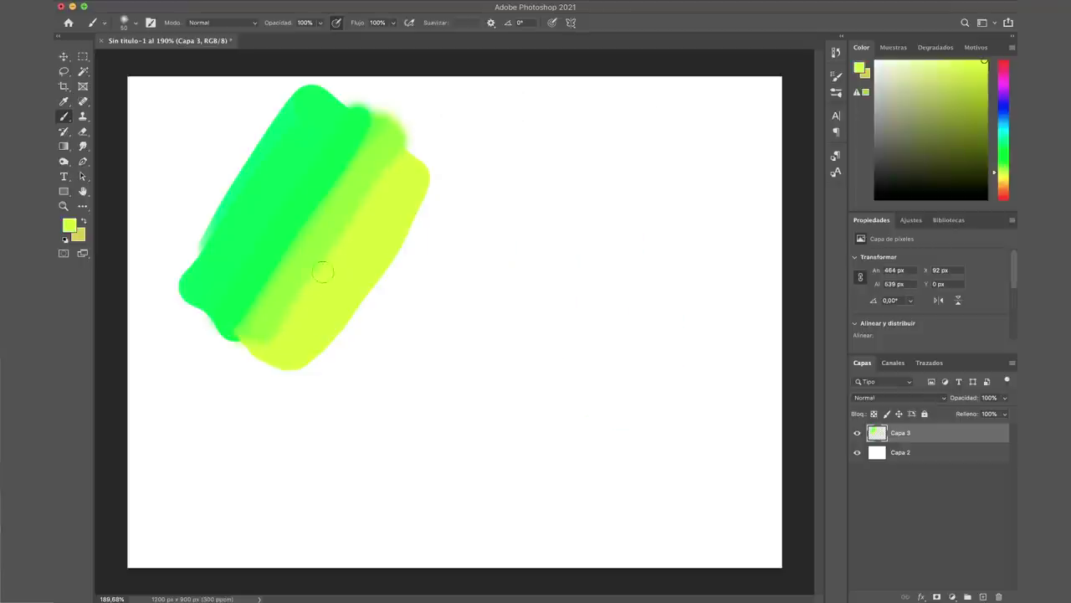
pyautogui.keyDown('alt'); pyautogui.click(334, 217); pyautogui.keyUp('alt')
pyautogui.moveTo(383, 112); pyautogui.dragTo(228, 350)
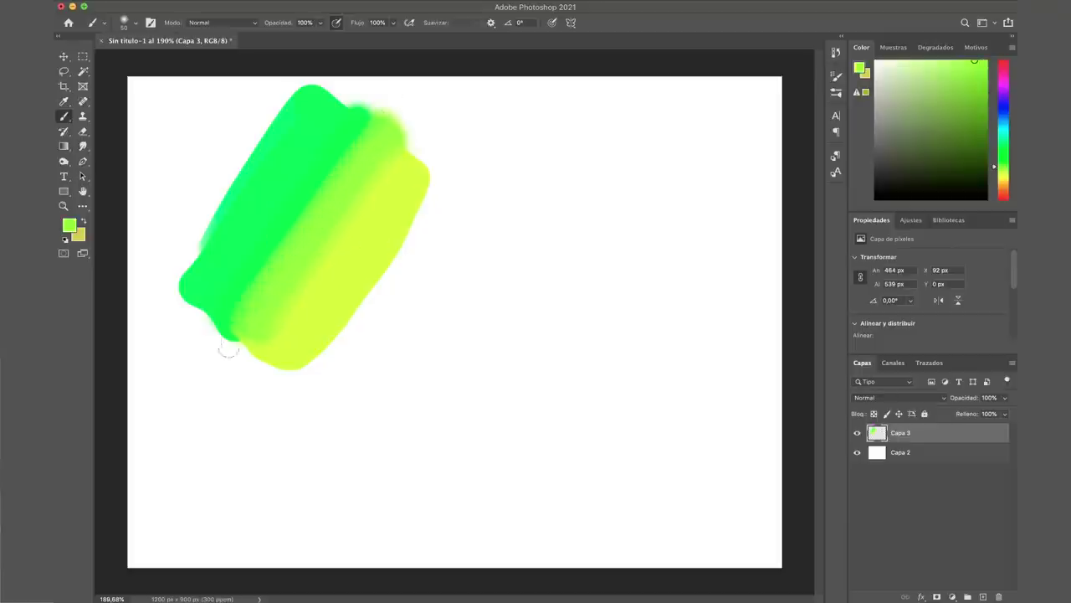
pyautogui.keyDown('alt'); pyautogui.click(393, 141); pyautogui.keyUp('alt')
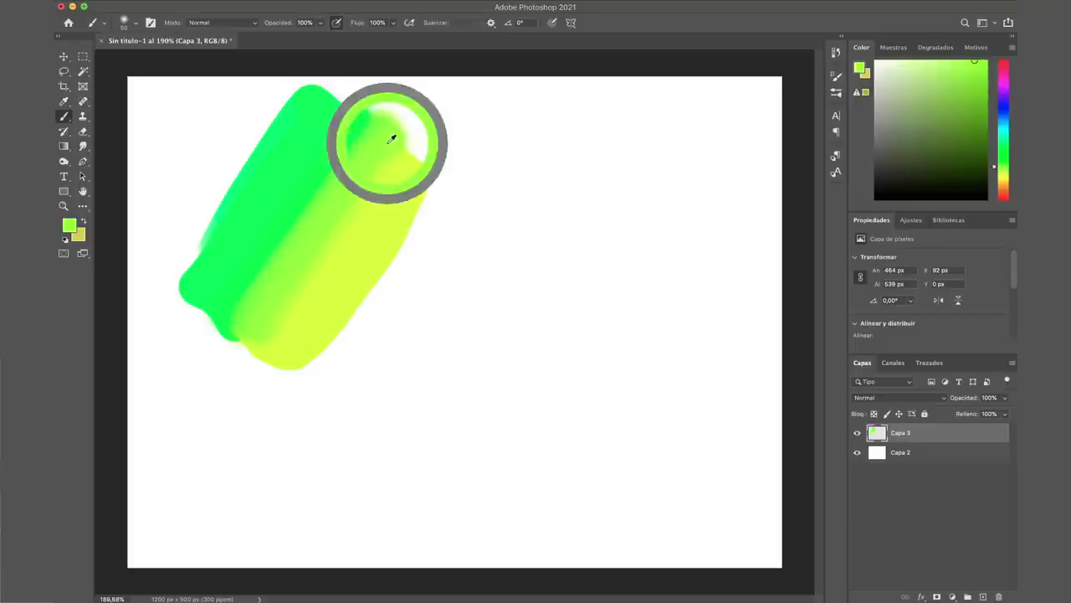
pyautogui.keyDown('alt'); pyautogui.click(384, 203); pyautogui.keyUp('alt')
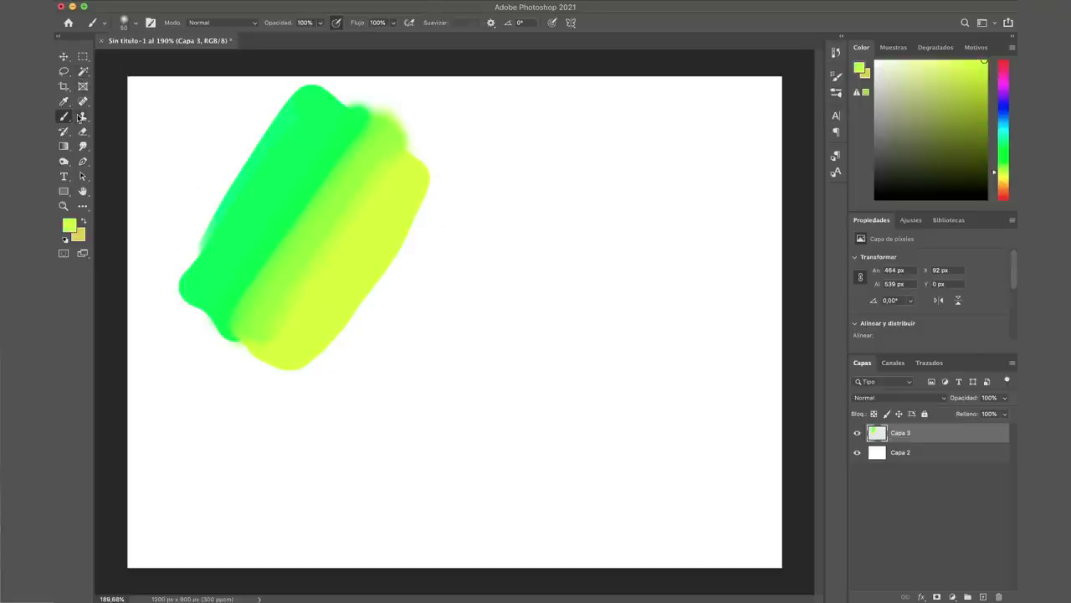
# Erase the blob's rounded lower-left edge and upper-right lobe for cleaner edges.
pyautogui.click(82, 132)
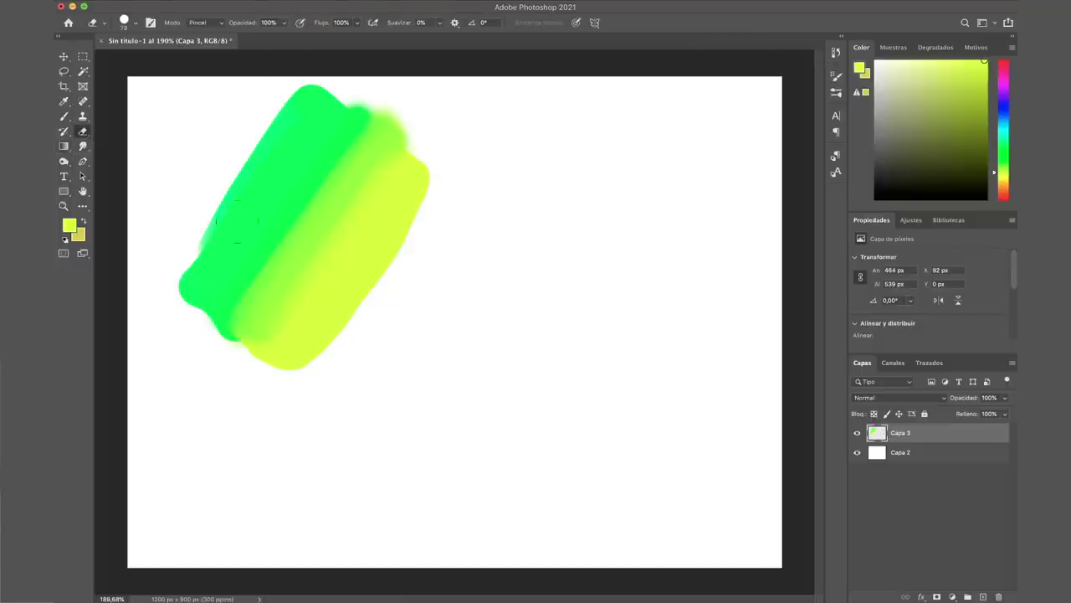
pyautogui.moveTo(160, 249); pyautogui.dragTo(347, 399)
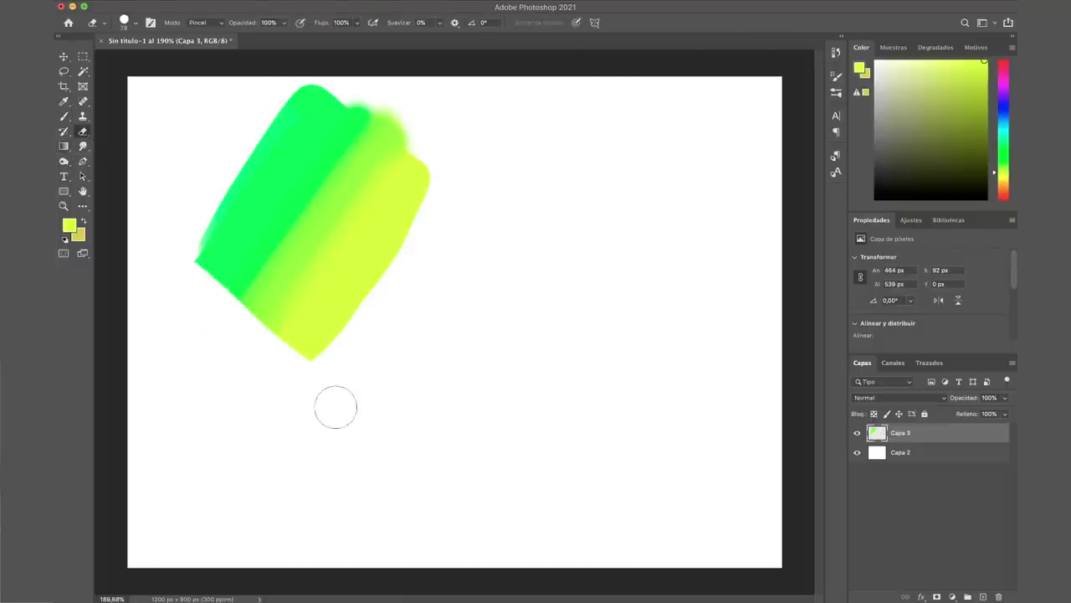
pyautogui.moveTo(463, 213)
pyautogui.mouseDown()
pyautogui.moveTo(345, 101)
pyautogui.moveTo(418, 122)
pyautogui.mouseUp()
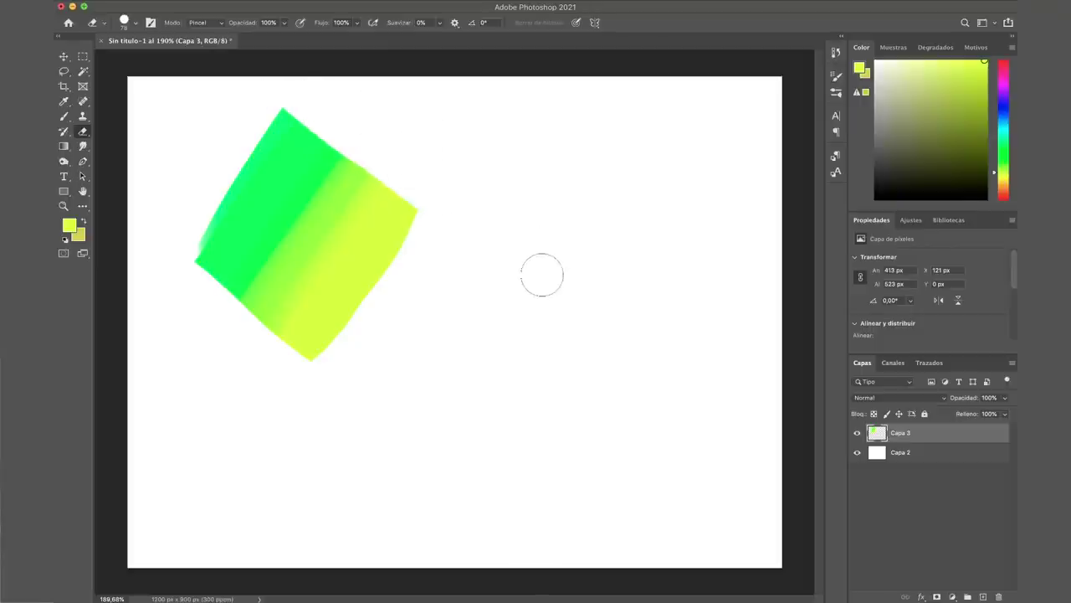
# Scale the swatch to about 62% and move it to the top-left corner.
pyautogui.hotkey('ctrl', 't')
pyautogui.moveTo(426, 378); pyautogui.dragTo(334, 264)
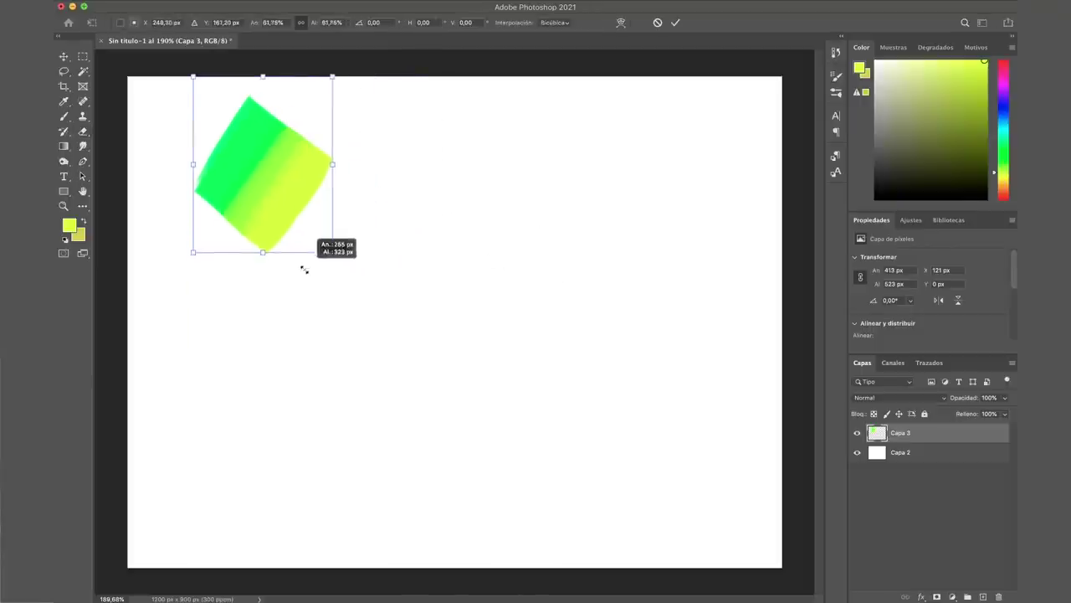
pyautogui.moveTo(285, 172); pyautogui.dragTo(227, 161)
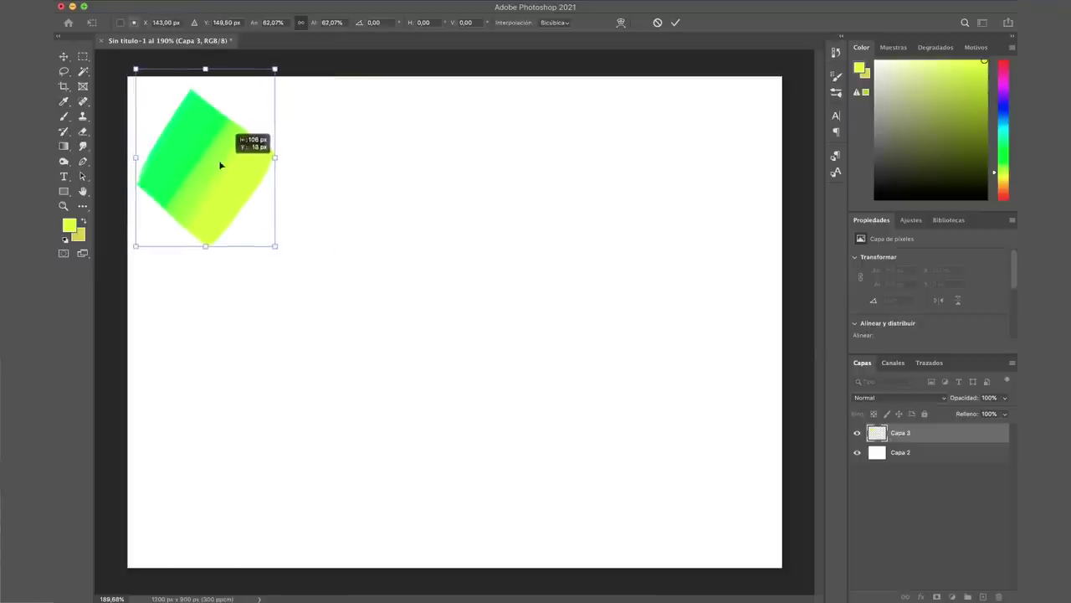
pyautogui.click(88, 58)
# Paint a green oval mid-canvas and an overlapping yellow-green oval, sampling both from the swatch.
pyautogui.press('b')
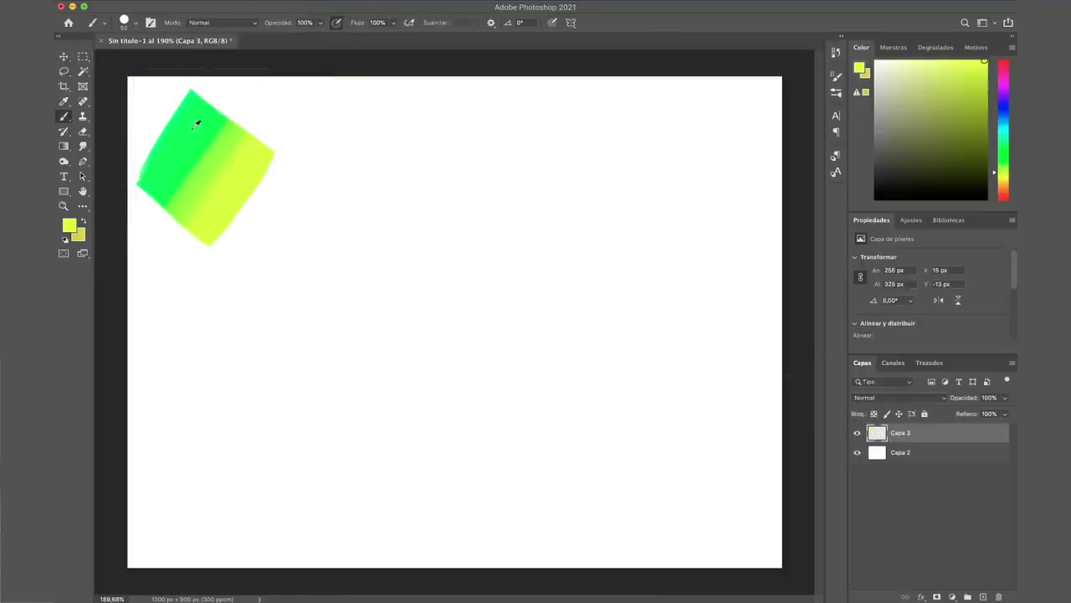
pyautogui.keyDown('alt'); pyautogui.click(196, 124); pyautogui.keyUp('alt')
pyautogui.moveTo(360, 222)
pyautogui.mouseDown()
pyautogui.moveTo(394, 180)
pyautogui.moveTo(383, 168)
pyautogui.mouseUp()
pyautogui.keyDown('alt'); pyautogui.click(248, 161); pyautogui.keyUp('alt')
pyautogui.moveTo(413, 263)
pyautogui.mouseDown()
pyautogui.moveTo(478, 137)
pyautogui.moveTo(474, 119)
pyautogui.moveTo(441, 169)
pyautogui.mouseUp()
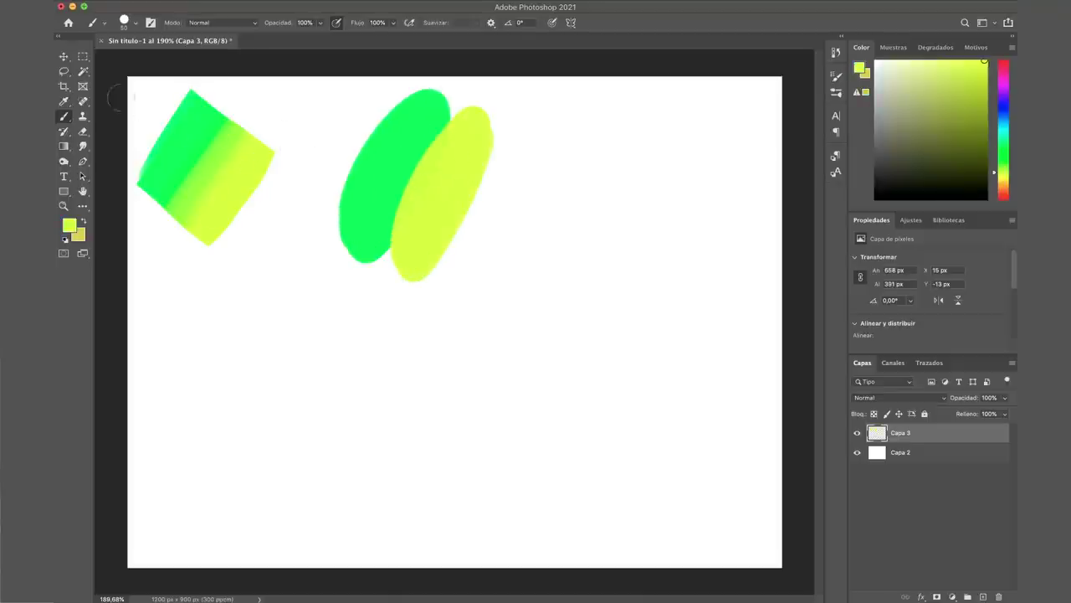
# Lasso a freehand selection around the overlap of the two ovals.
pyautogui.click(65, 70)
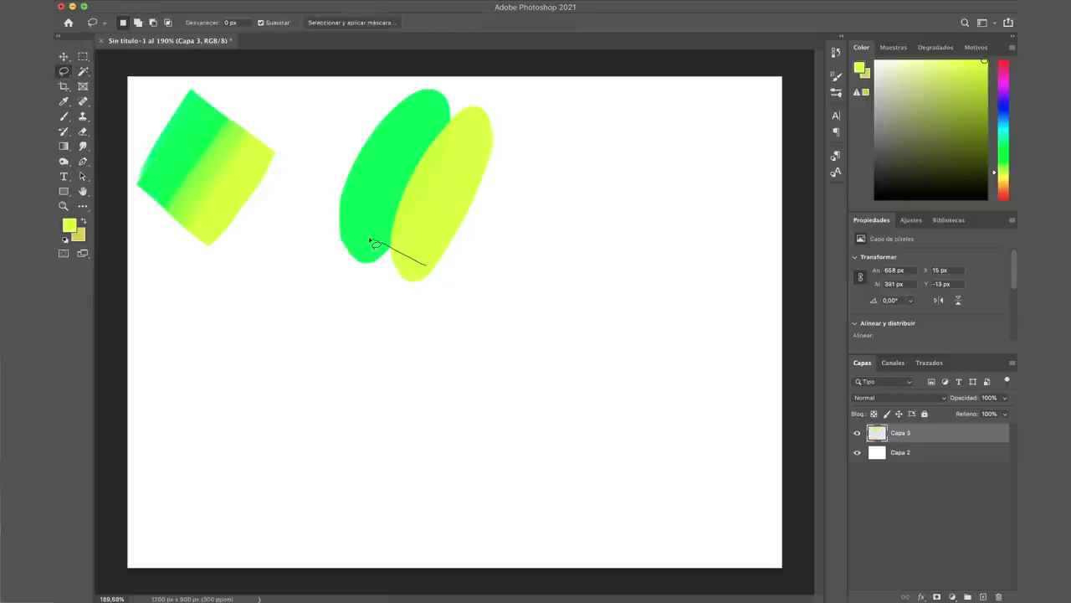
pyautogui.moveTo(354, 180); pyautogui.dragTo(399, 126)
pyautogui.moveTo(432, 265); pyautogui.dragTo(431, 264)
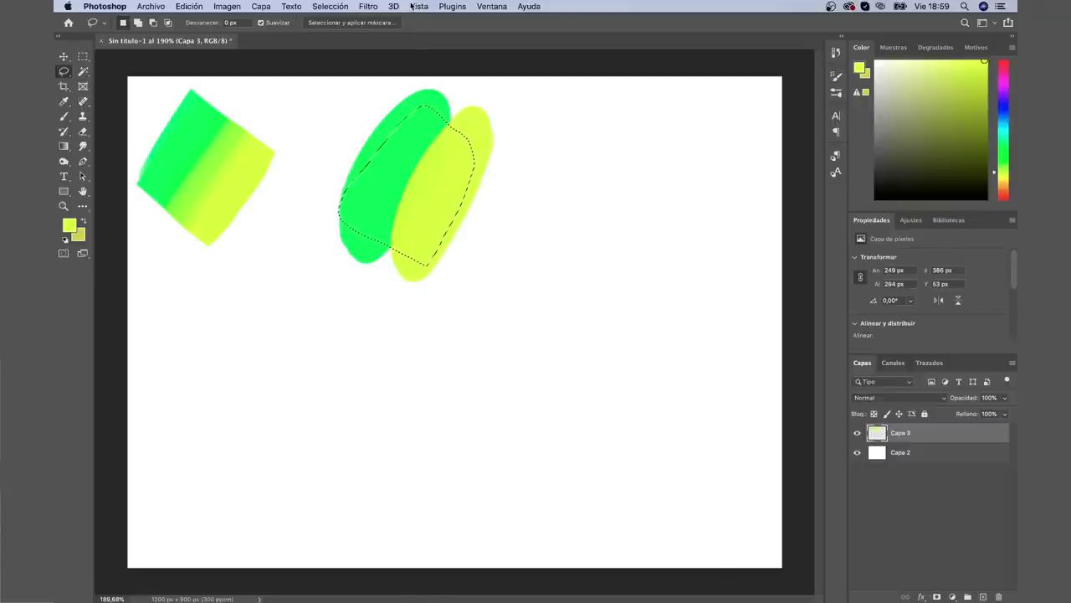
# Apply a Desenfoque gaussiano of about 23 px radius to the selected seam, then deselect.
pyautogui.click(373, 7)
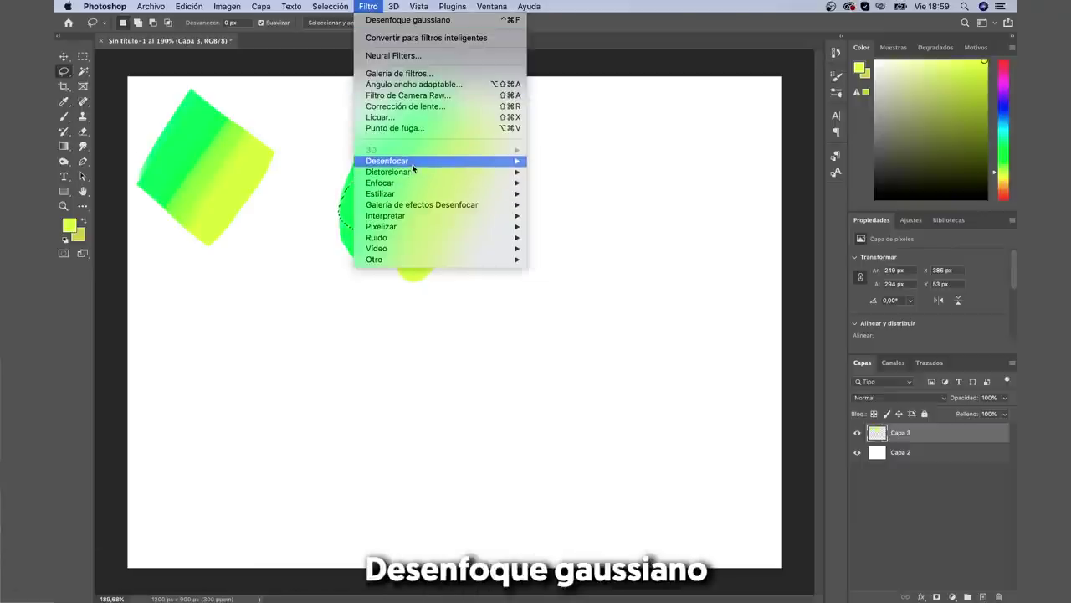
pyautogui.moveTo(386, 161)
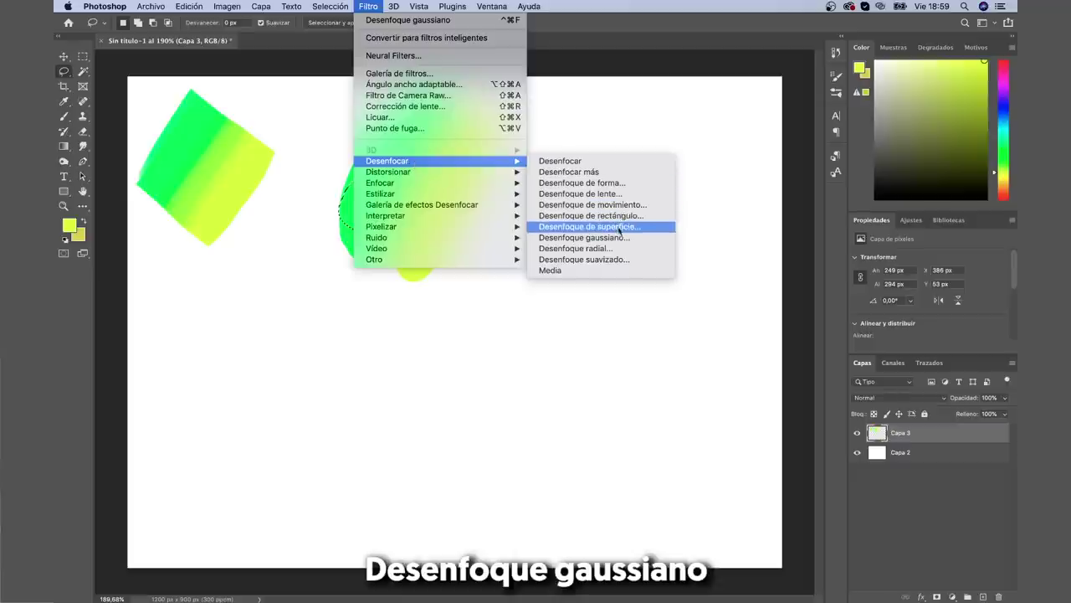
pyautogui.click(619, 237)
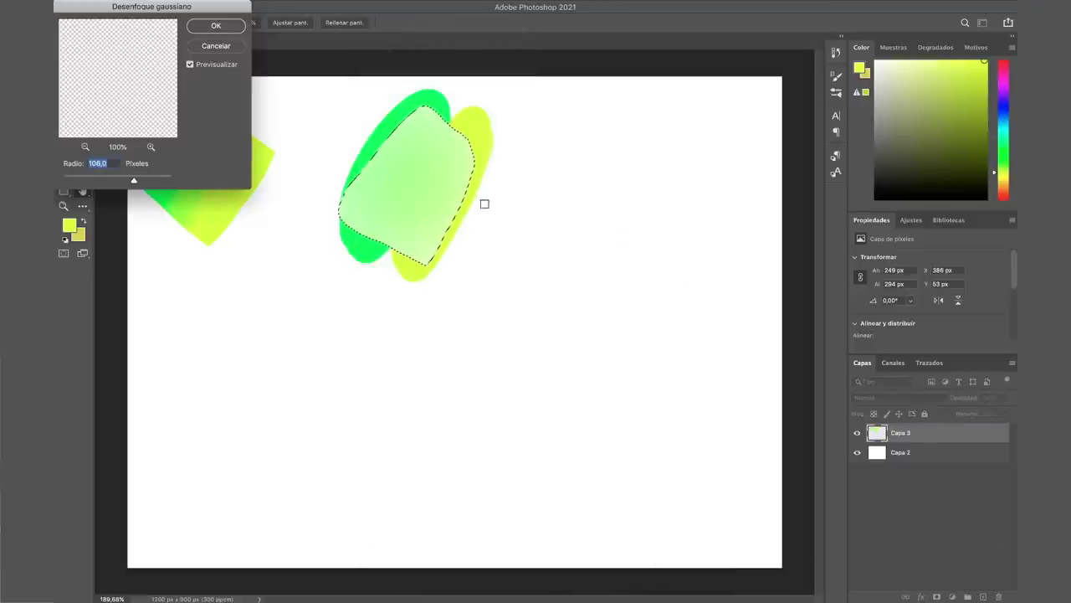
pyautogui.moveTo(133, 181)
pyautogui.mouseDown()
pyautogui.moveTo(97, 182)
pyautogui.moveTo(110, 185)
pyautogui.mouseUp()
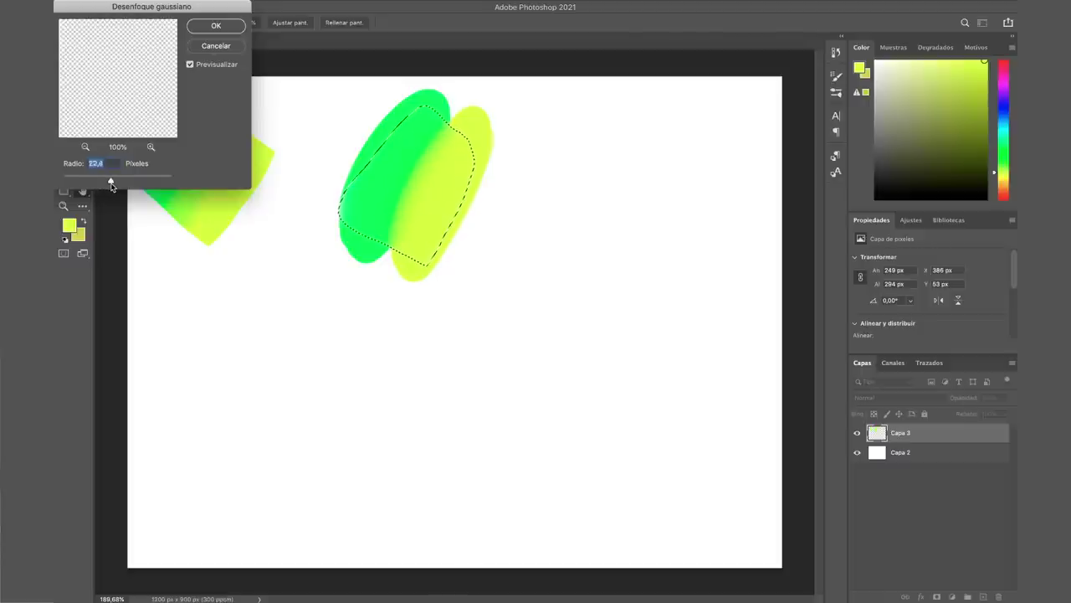
pyautogui.moveTo(104, 186)
pyautogui.mouseDown()
pyautogui.moveTo(89, 184)
pyautogui.moveTo(111, 182)
pyautogui.mouseUp()
pyautogui.moveTo(108, 182); pyautogui.dragTo(112, 182)
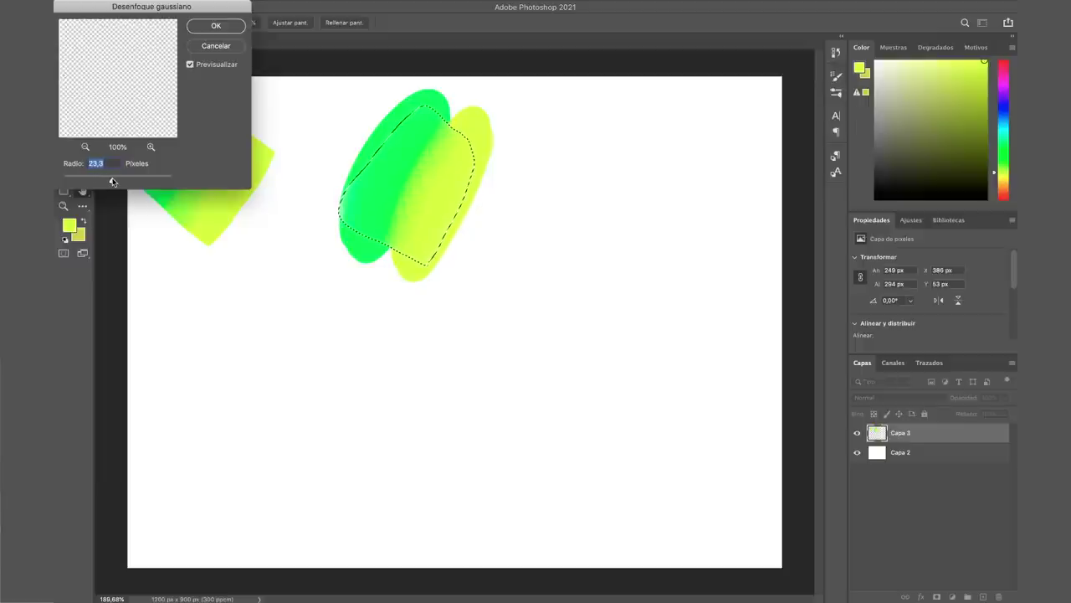
pyautogui.click(220, 27)
pyautogui.hotkey('ctrl', 'd')
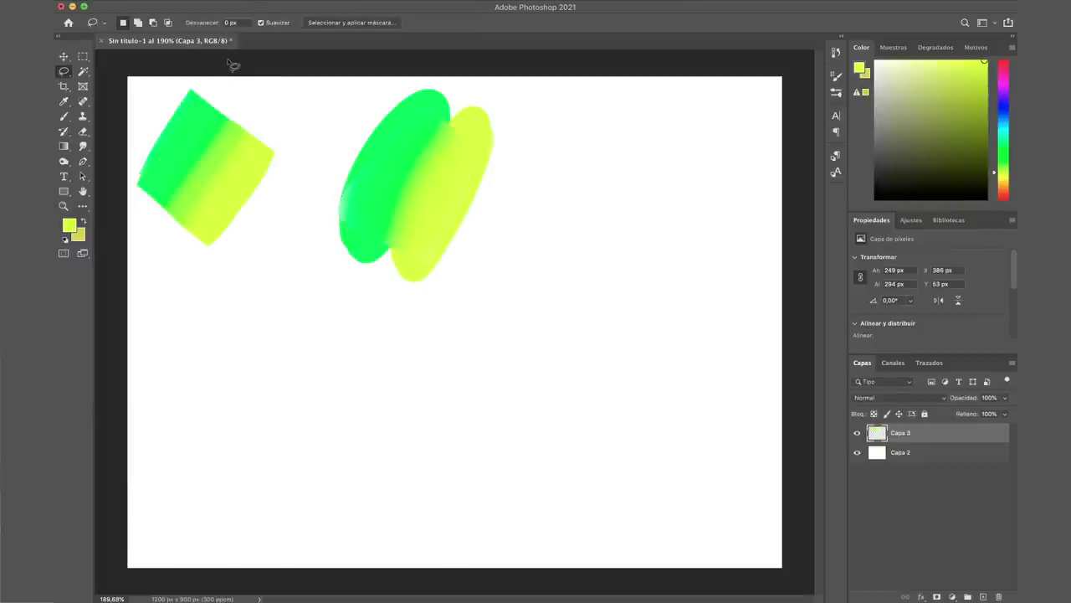
# Erase the blob's top, bottom and sides flat into a tilted square.
pyautogui.press('e')
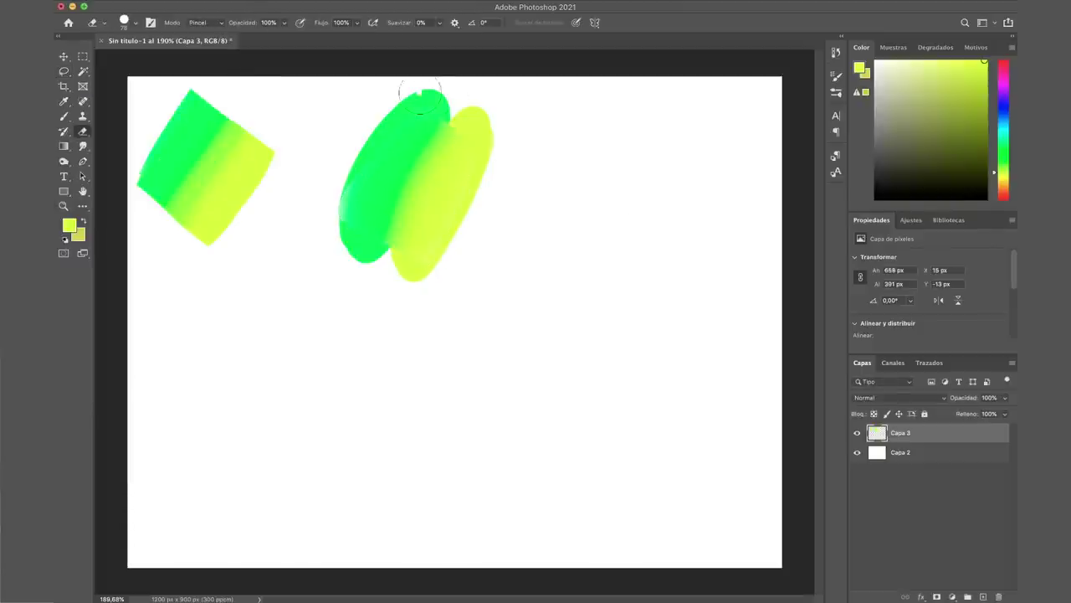
pyautogui.moveTo(394, 90); pyautogui.dragTo(490, 136)
pyautogui.moveTo(418, 247)
pyautogui.mouseDown()
pyautogui.moveTo(311, 242)
pyautogui.moveTo(390, 256)
pyautogui.mouseUp()
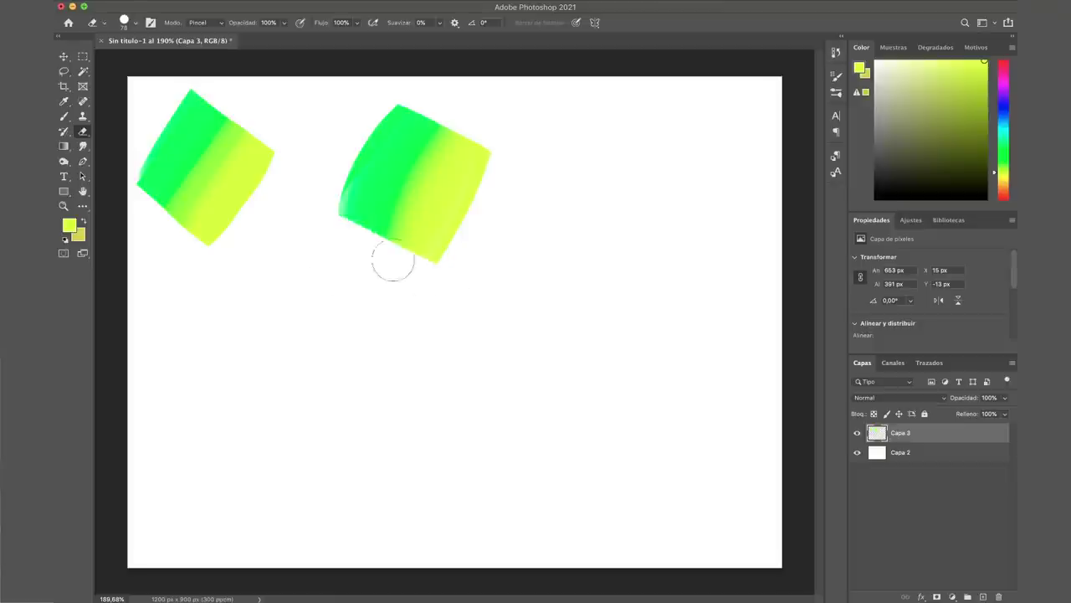
pyautogui.moveTo(460, 267)
pyautogui.mouseDown()
pyautogui.moveTo(490, 174)
pyautogui.moveTo(479, 209)
pyautogui.mouseUp()
pyautogui.moveTo(334, 223)
pyautogui.mouseDown()
pyautogui.moveTo(390, 101)
pyautogui.moveTo(320, 224)
pyautogui.mouseUp()
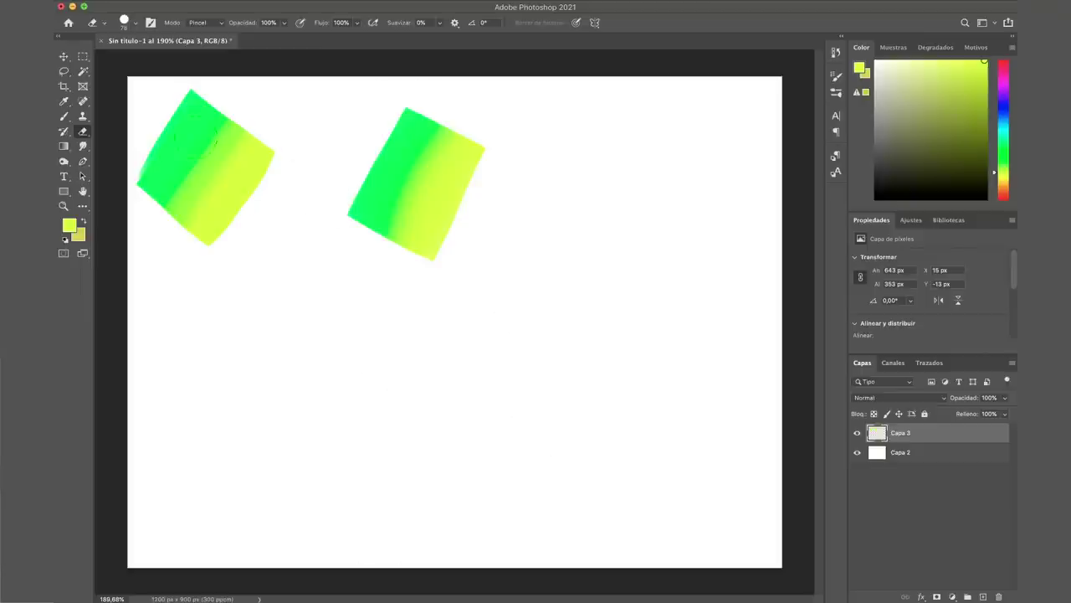
# Move the squared swatch left and up, then marquee a tall rectangle to its right.
pyautogui.click(83, 72)
pyautogui.moveTo(360, 273)
pyautogui.mouseDown()
pyautogui.moveTo(319, 184)
pyautogui.moveTo(360, 343)
pyautogui.mouseUp()
pyautogui.hotkey('ctrl', 't')
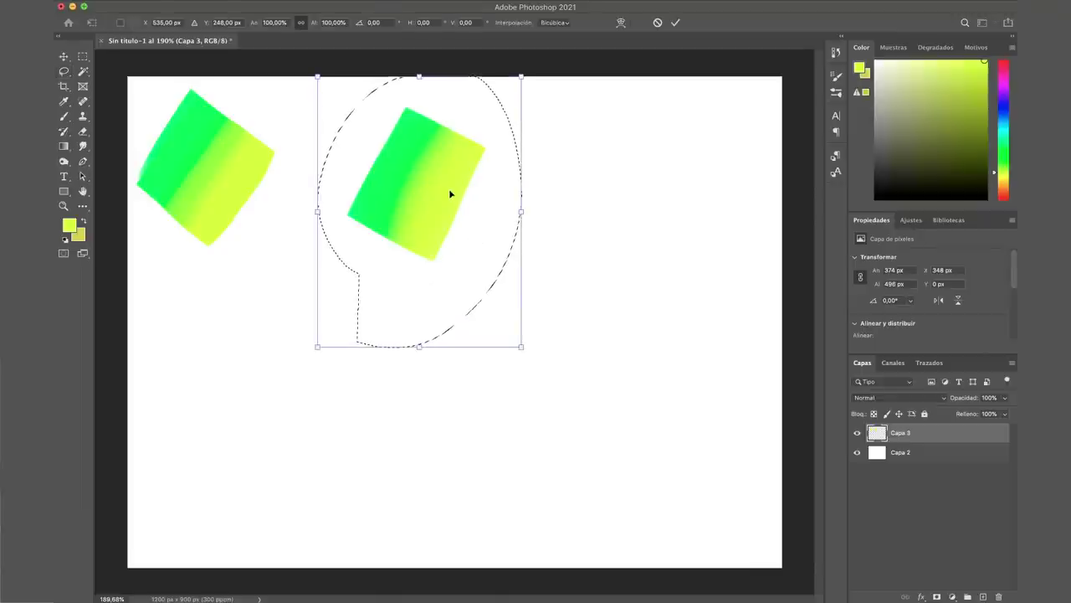
pyautogui.moveTo(452, 203); pyautogui.dragTo(412, 193)
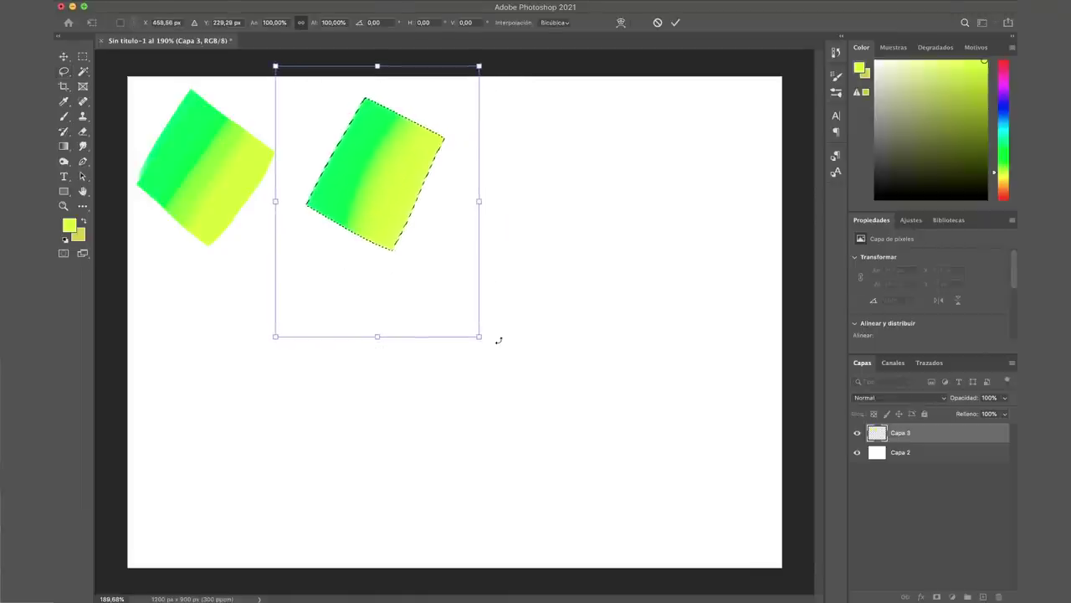
pyautogui.press('Return')
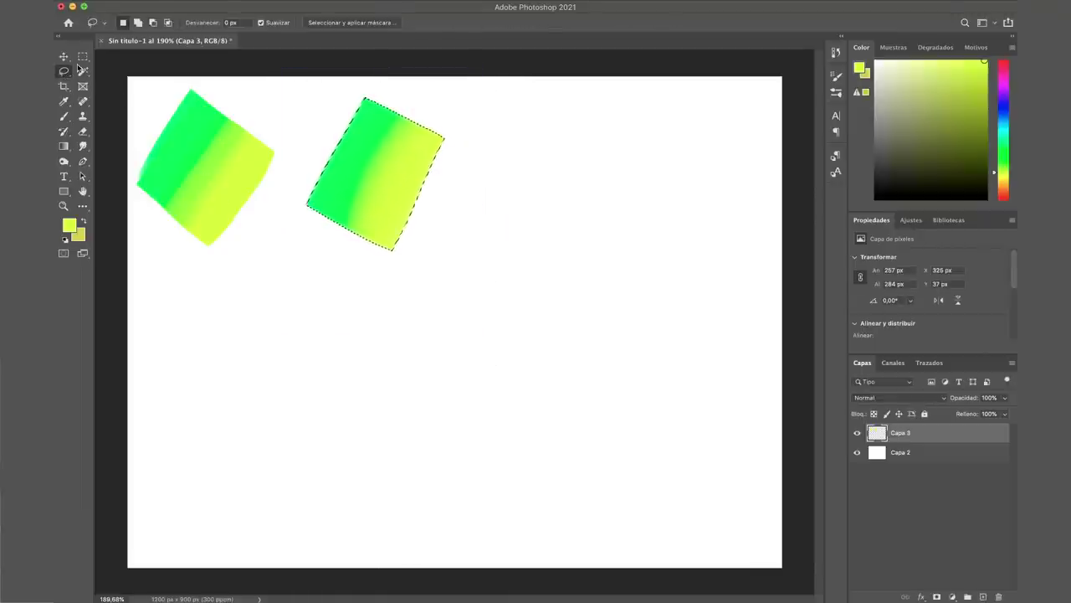
pyautogui.click(83, 56)
pyautogui.moveTo(498, 99)
pyautogui.mouseDown()
pyautogui.moveTo(679, 288)
pyautogui.moveTo(650, 318)
pyautogui.mouseUp()
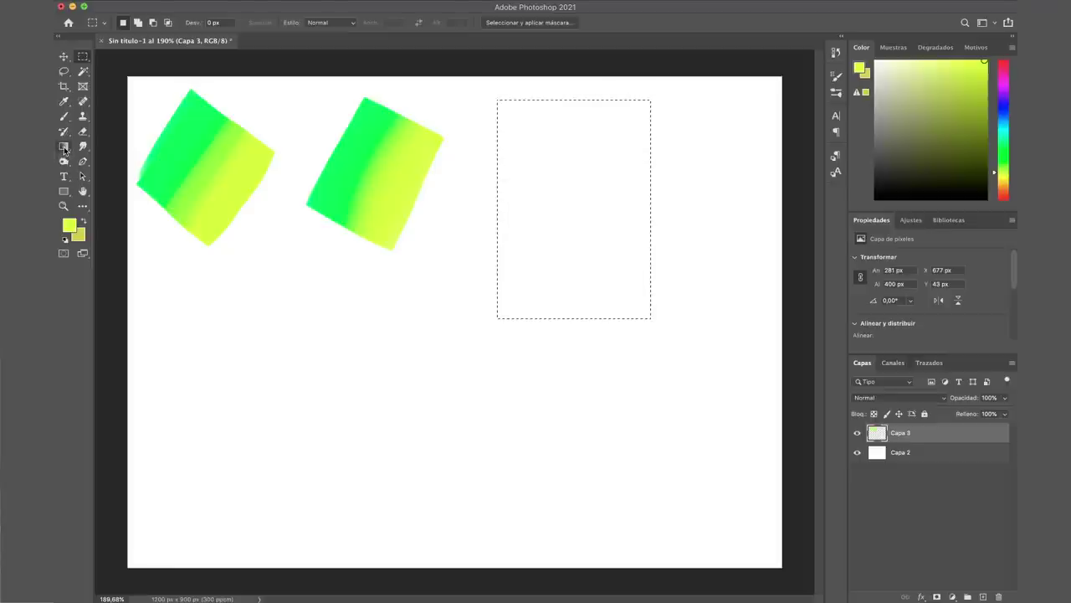
# Select the Gradient tool with the yellow-to-transparent gradient preset.
pyautogui.click(64, 149)
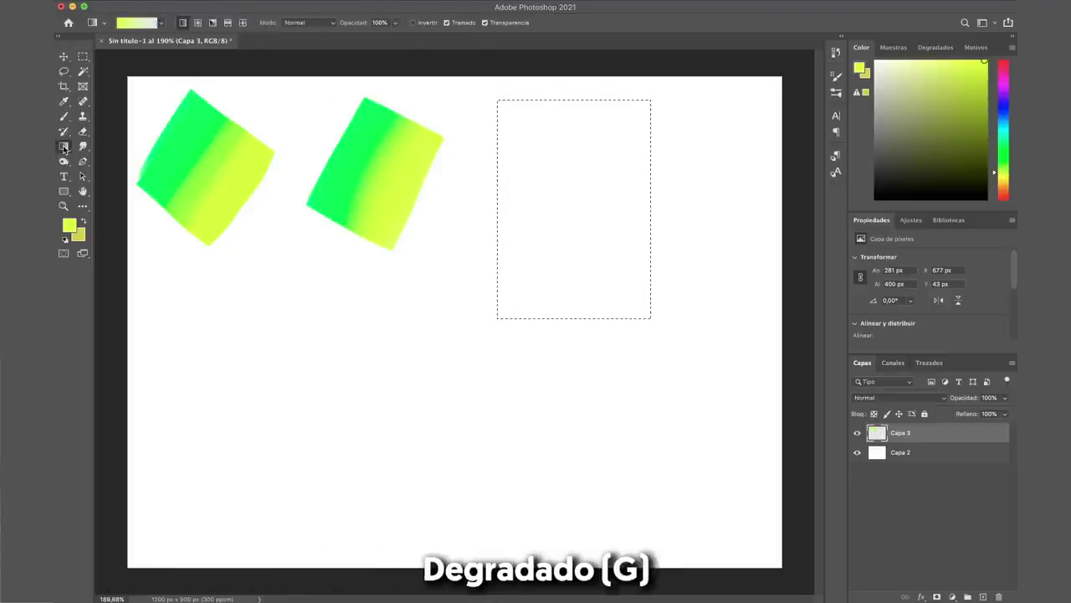
pyautogui.rightClick(64, 149)
pyautogui.click(116, 159)
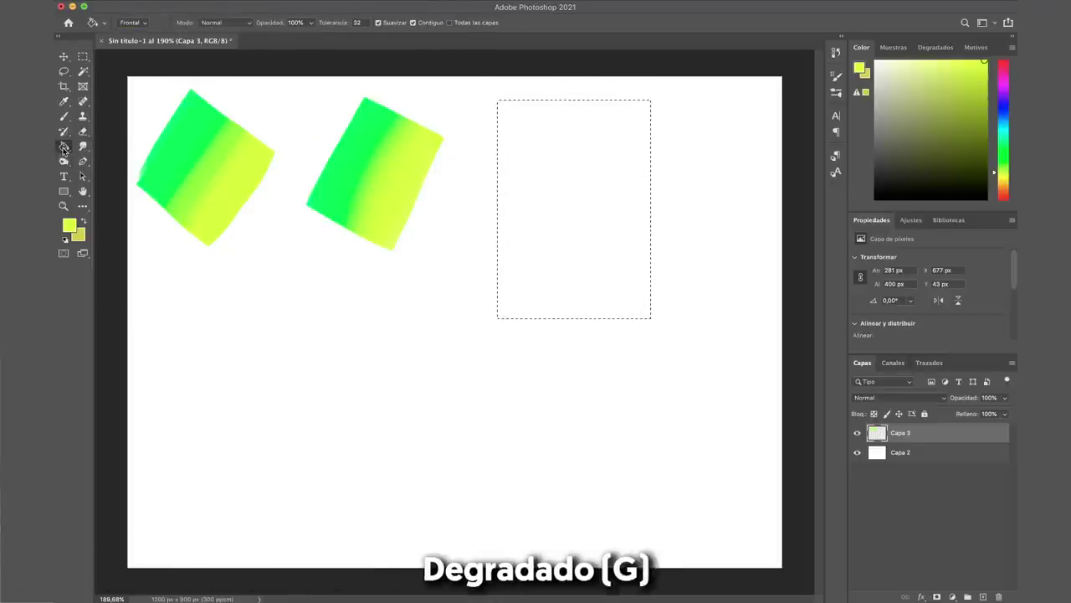
pyautogui.rightClick(64, 149)
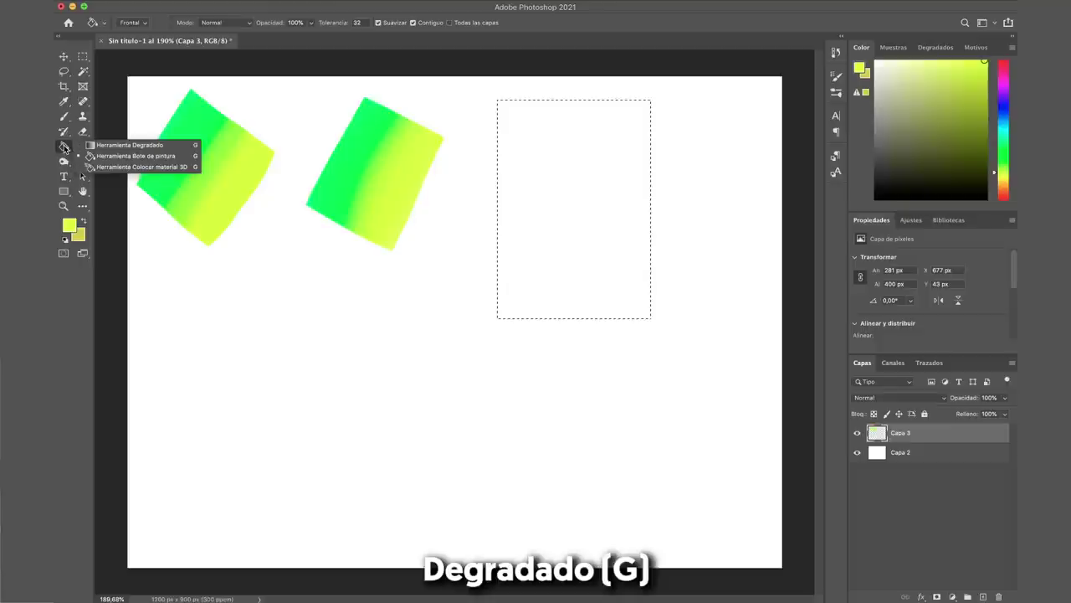
pyautogui.click(131, 146)
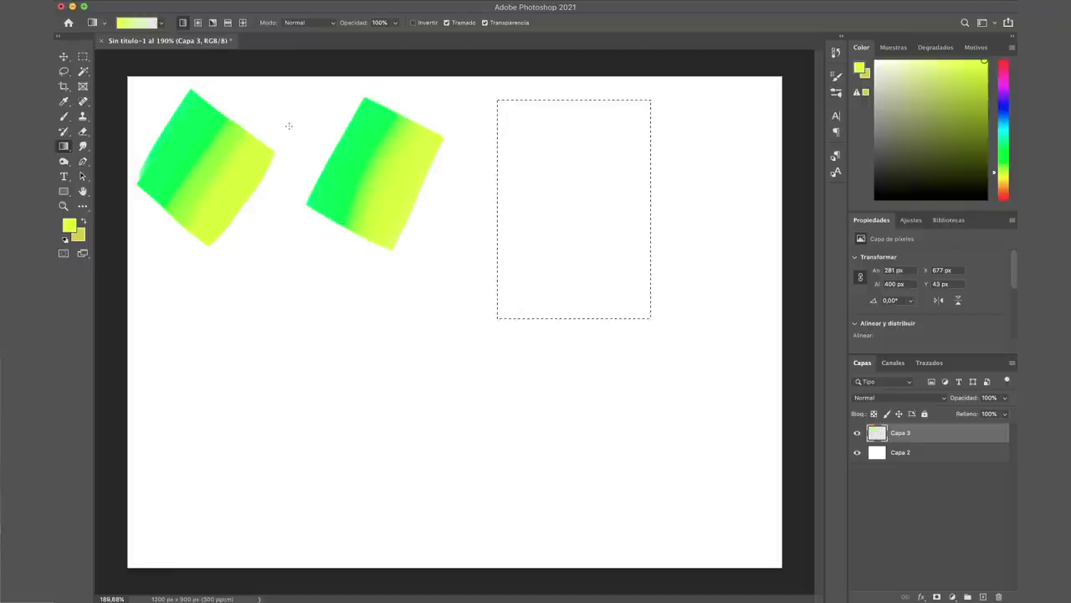
pyautogui.click(161, 25)
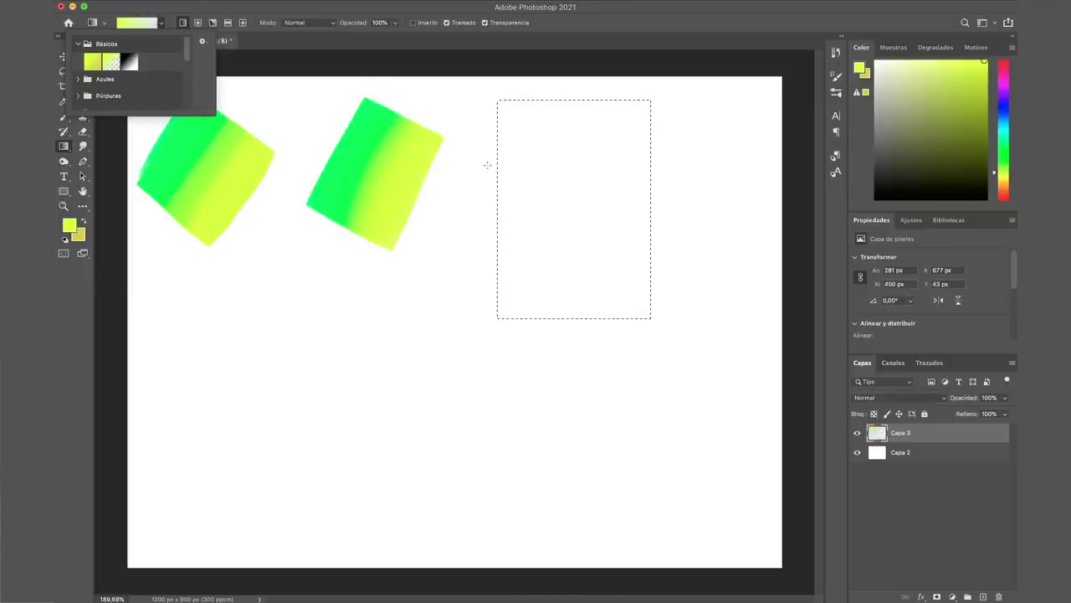
pyautogui.click(114, 65)
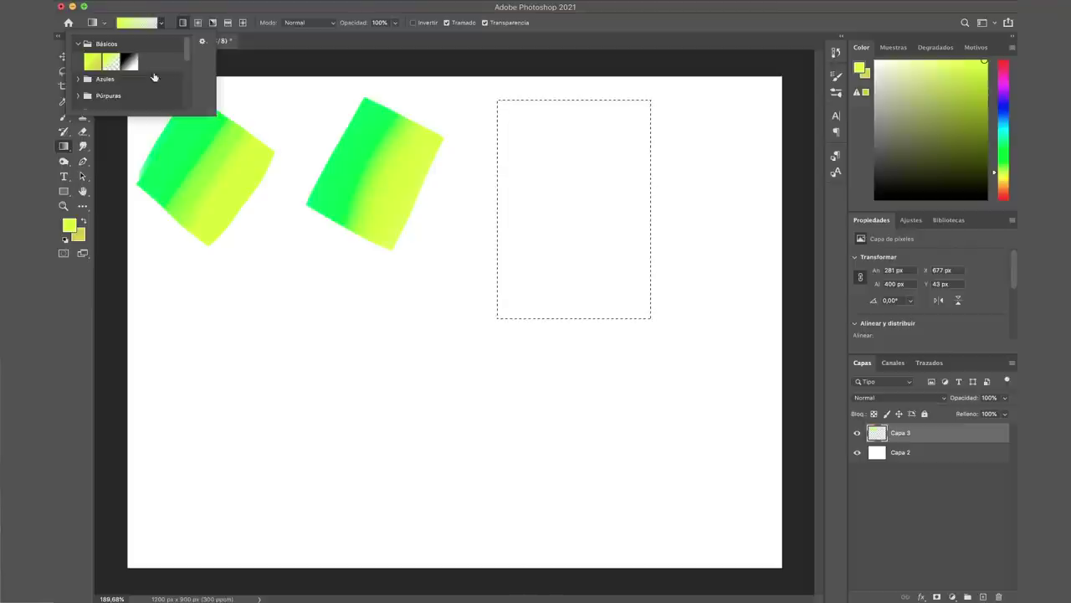
# Fill the rectangle with a left-to-right green-to-yellow gradient, sampling green from the middle swatch.
pyautogui.moveTo(477, 185)
pyautogui.mouseDown()
pyautogui.moveTo(494, 194)
pyautogui.moveTo(723, 144)
pyautogui.mouseUp()
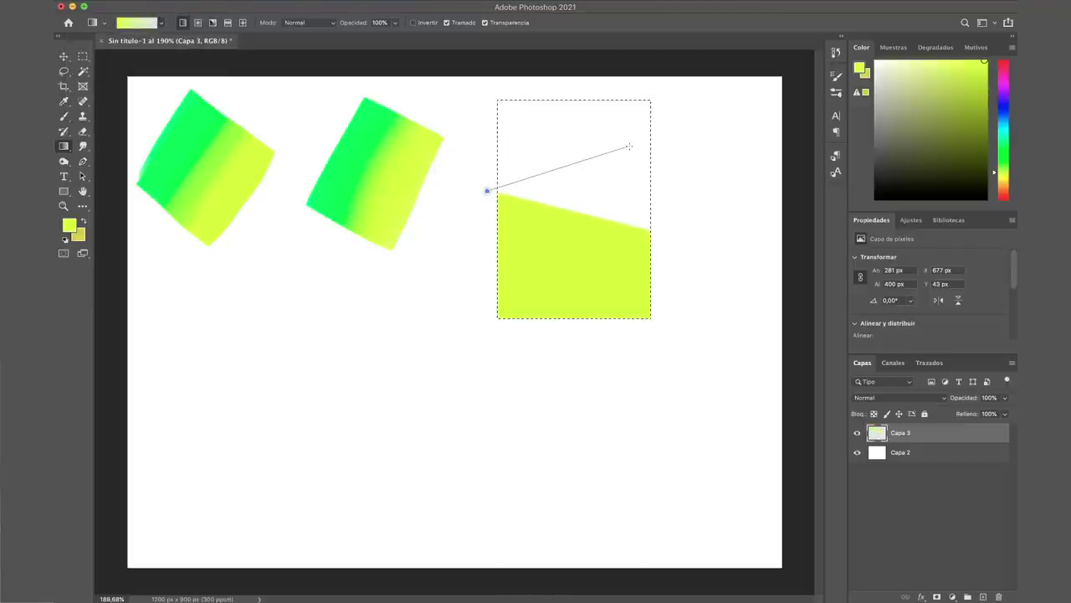
pyautogui.moveTo(642, 151); pyautogui.dragTo(497, 282)
pyautogui.moveTo(468, 225); pyautogui.dragTo(762, 234)
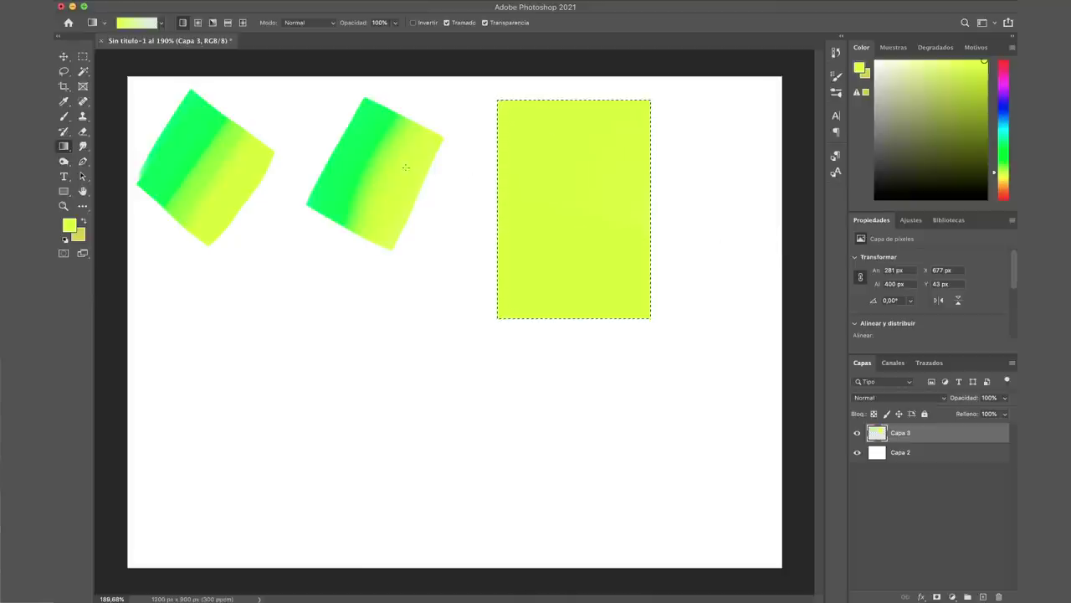
pyautogui.keyDown('alt'); pyautogui.click(351, 131); pyautogui.keyUp('alt')
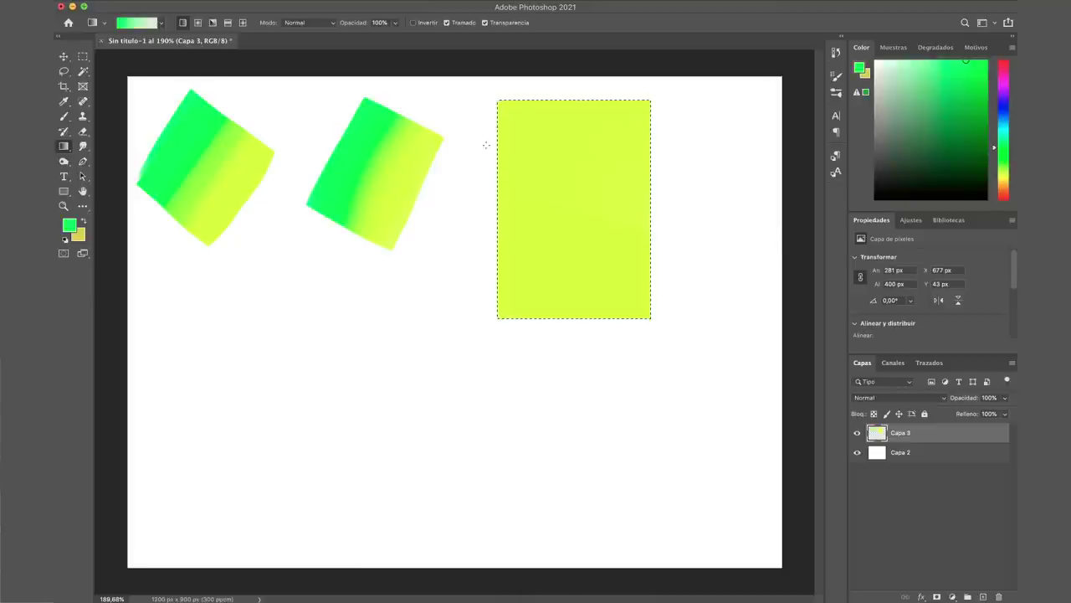
pyautogui.moveTo(473, 189); pyautogui.dragTo(660, 189)
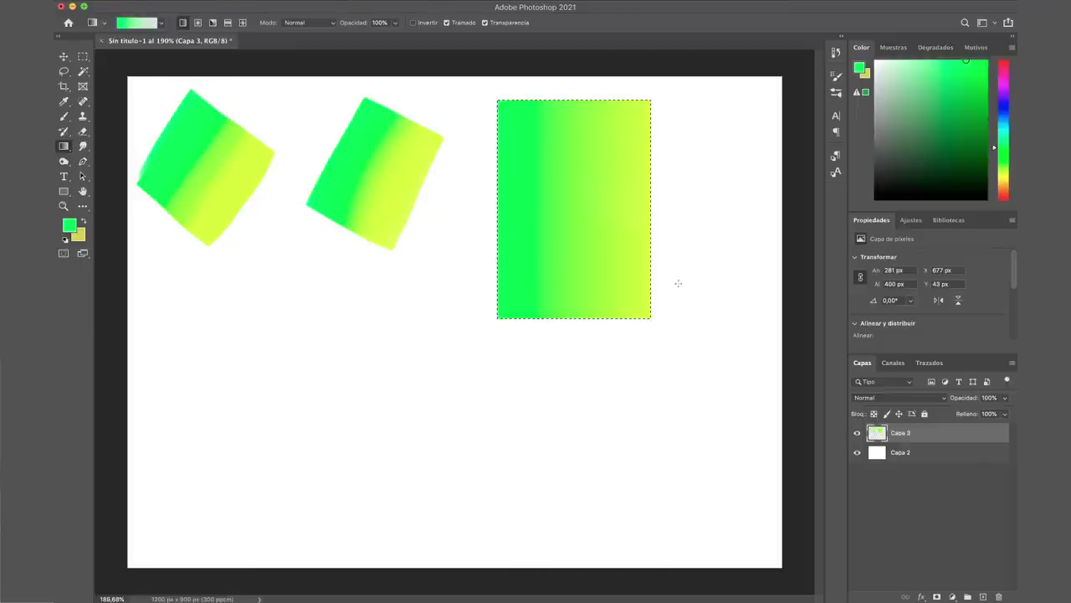
# Rotate the gradient rectangle about 19°, scale it to about 67%, place it beside the swatches, and deselect.
pyautogui.hotkey('ctrl', 't')
pyautogui.moveTo(658, 94)
pyautogui.mouseDown()
pyautogui.moveTo(672, 148)
pyautogui.moveTo(611, 181)
pyautogui.mouseUp()
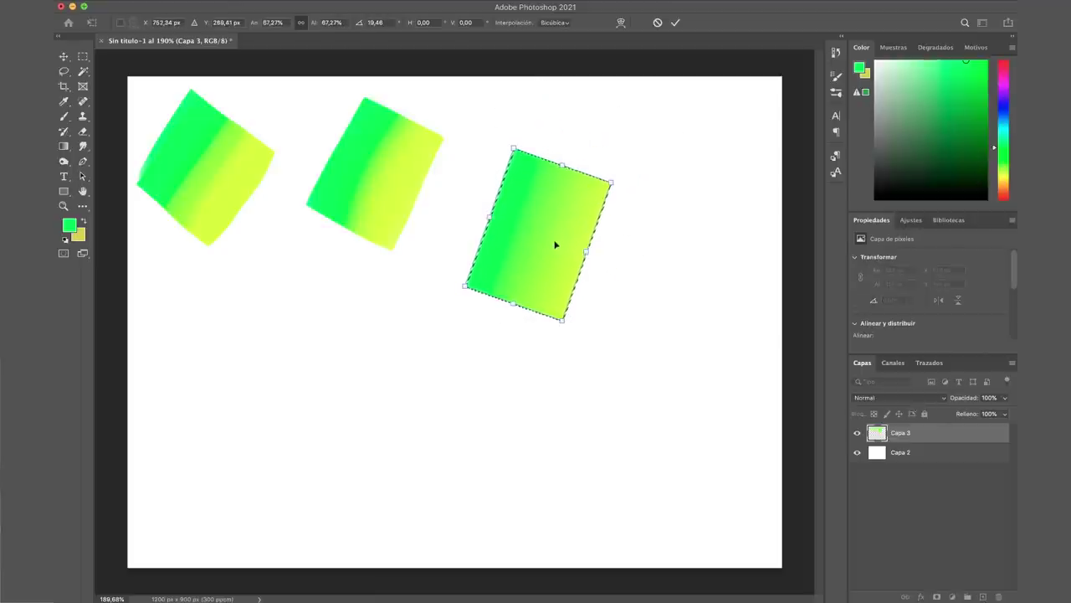
pyautogui.moveTo(555, 244); pyautogui.dragTo(589, 191)
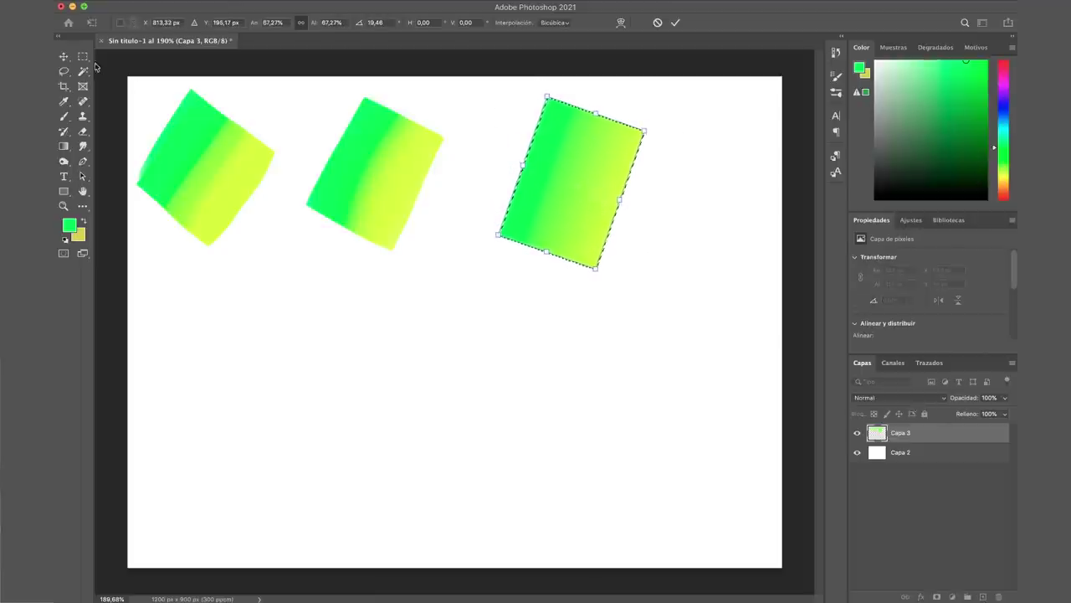
pyautogui.click(83, 56)
pyautogui.hotkey('ctrl', 'd')
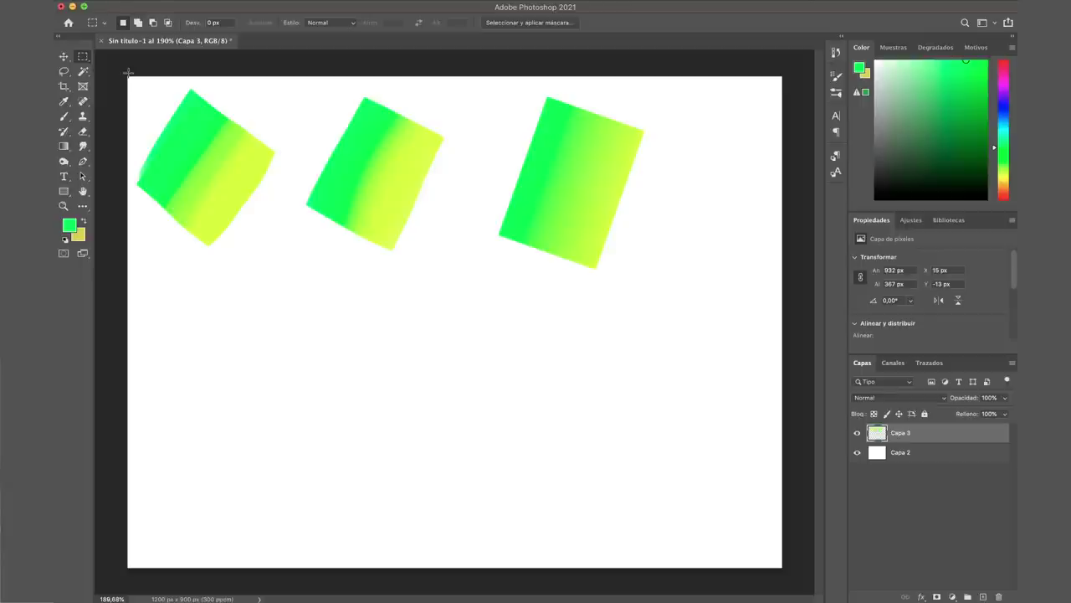
# Paint a bright green blob below the swatches and an overlapping yellow blob sampled from a swatch.
pyautogui.press('b')
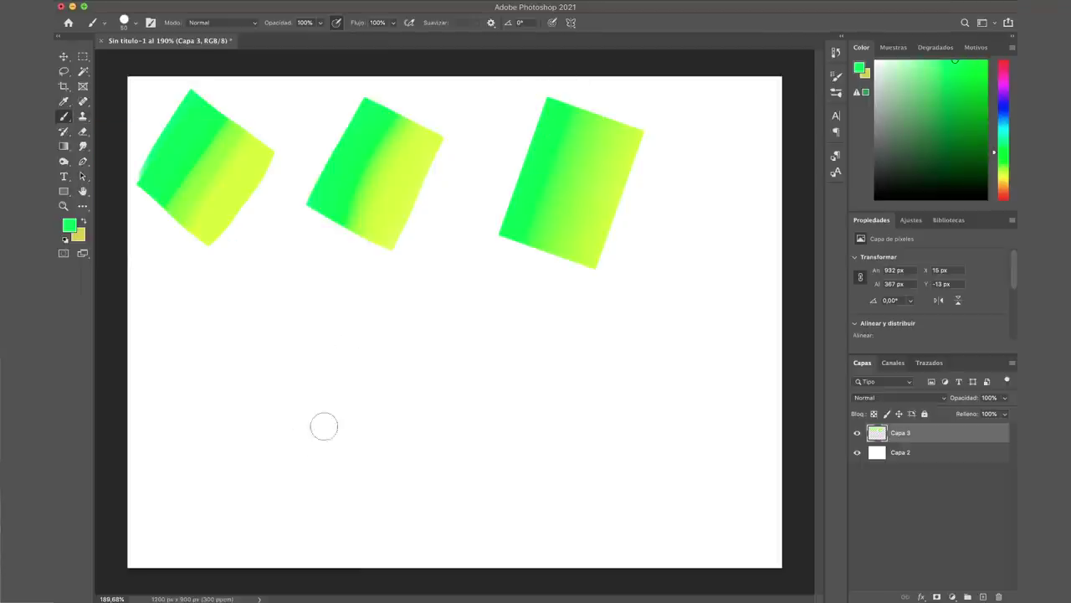
pyautogui.moveTo(378, 327)
pyautogui.mouseDown()
pyautogui.moveTo(391, 338)
pyautogui.moveTo(440, 334)
pyautogui.mouseUp()
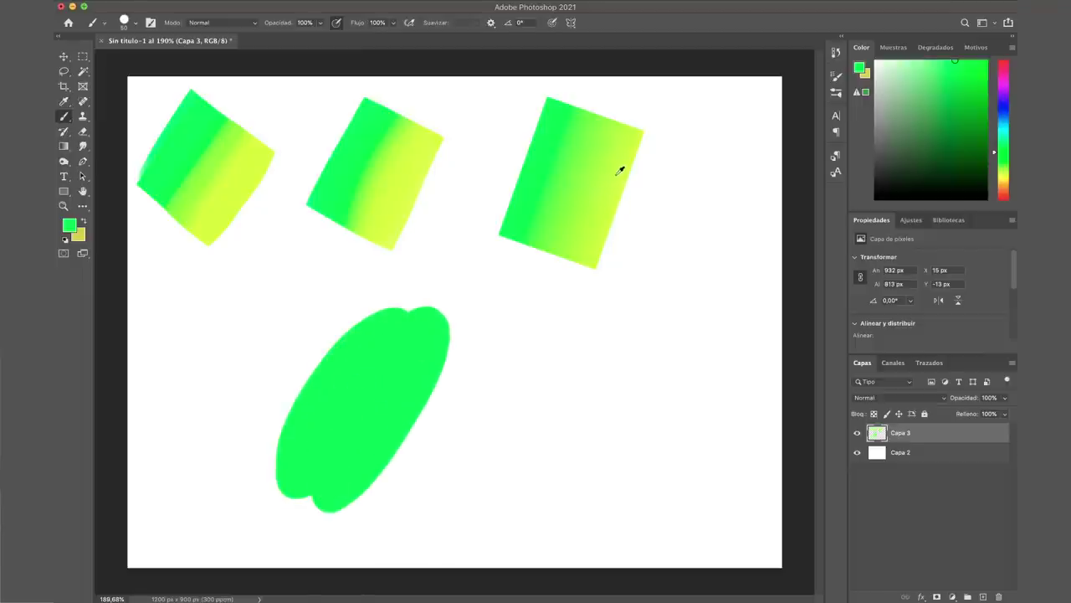
pyautogui.keyDown('alt'); pyautogui.click(428, 169); pyautogui.keyUp('alt')
pyautogui.moveTo(419, 456)
pyautogui.mouseDown()
pyautogui.moveTo(407, 502)
pyautogui.moveTo(376, 537)
pyautogui.moveTo(486, 411)
pyautogui.moveTo(438, 502)
pyautogui.moveTo(494, 396)
pyautogui.mouseUp()
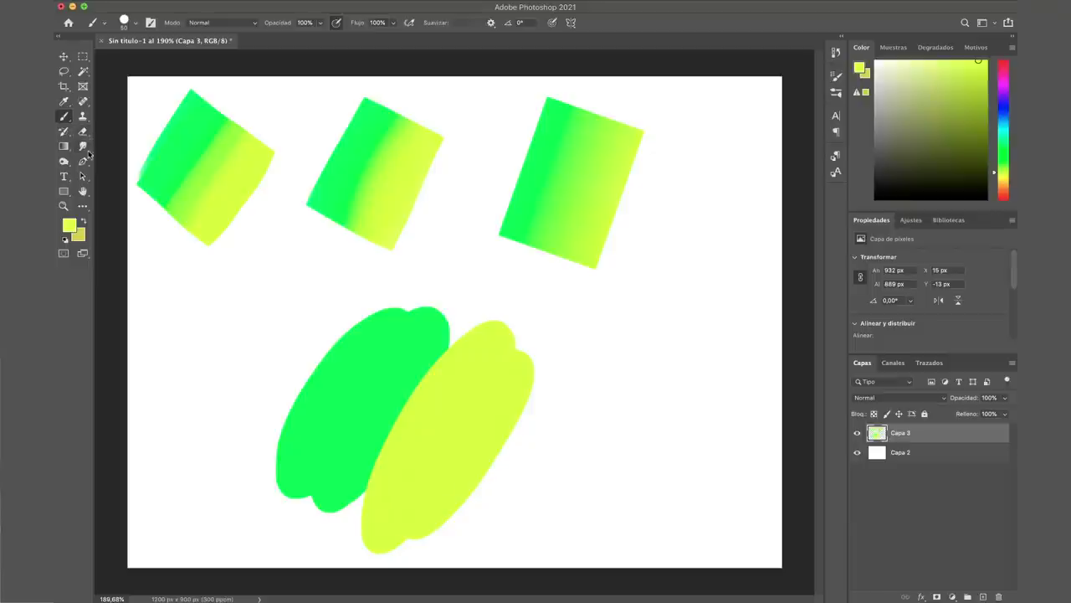
pyautogui.click(83, 147)
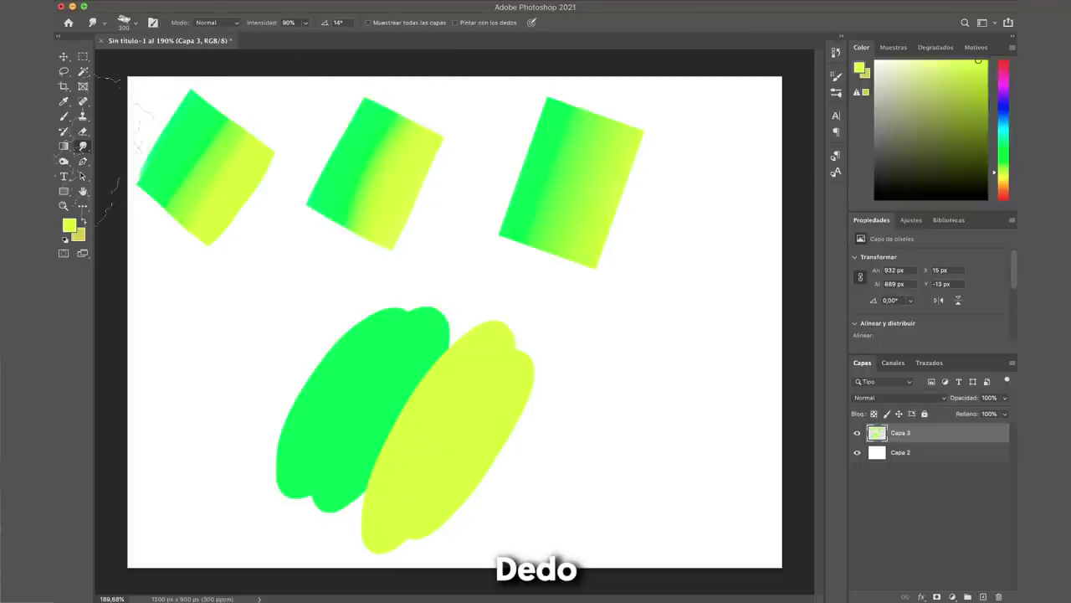
# Set the smudge tip to Hard Round at 80 px, then try and undo two test smears.
pyautogui.click(136, 28)
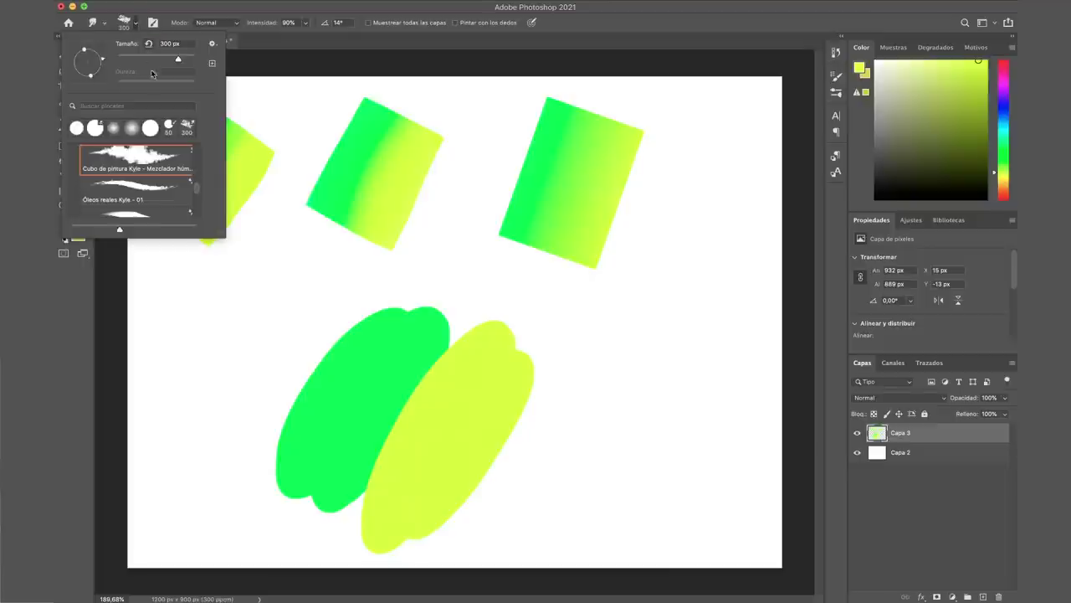
pyautogui.click(76, 128)
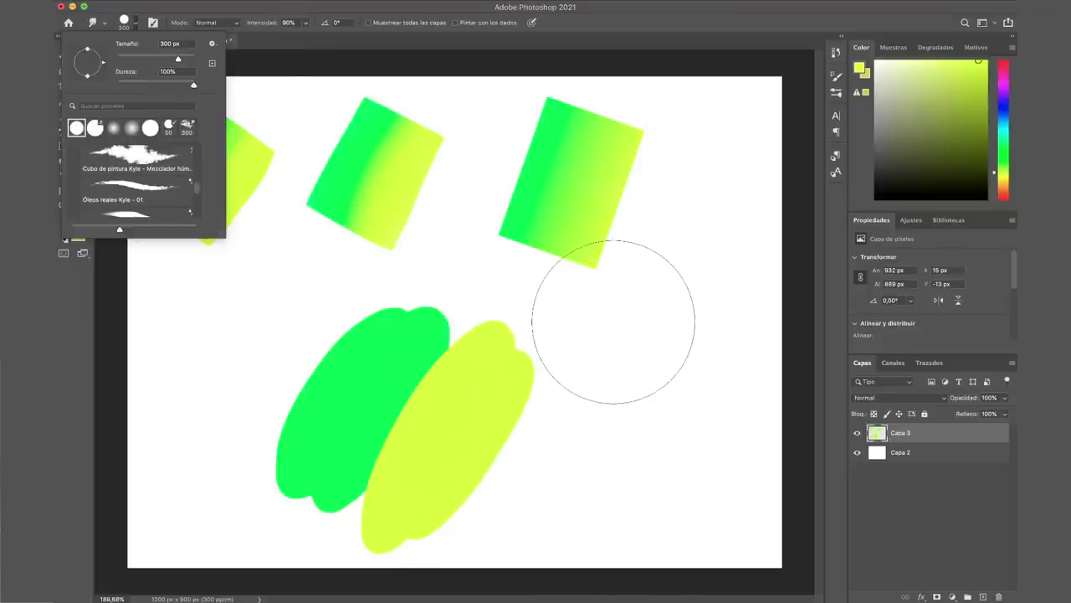
pyautogui.press('Return')
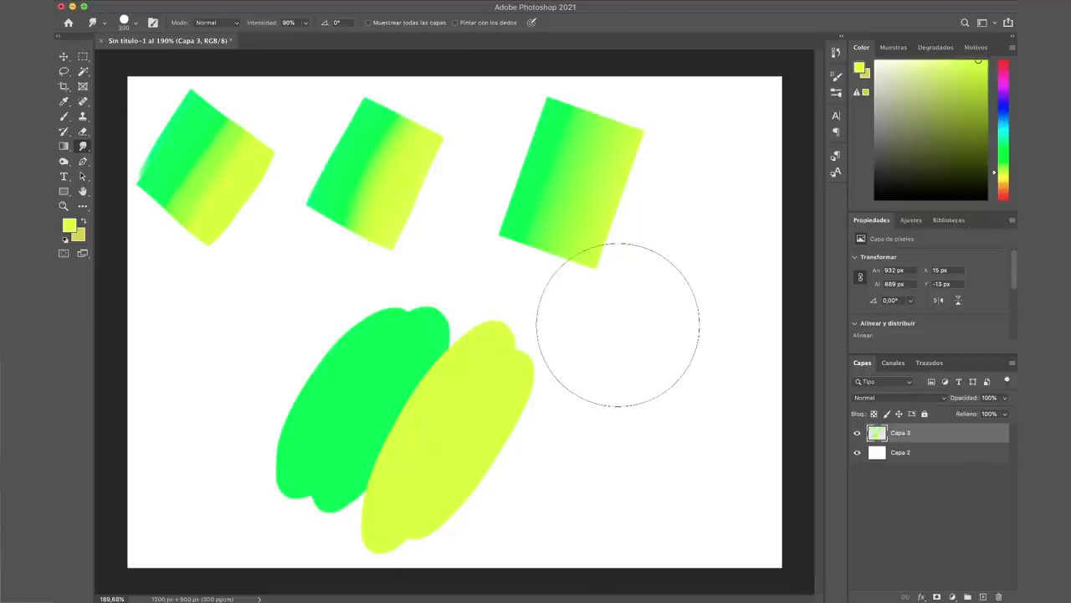
pyautogui.press('[')
pyautogui.press('[')
pyautogui.press('[')
pyautogui.press('[')
pyautogui.press('[')
pyautogui.press('[')
pyautogui.press('[')
pyautogui.press('[')
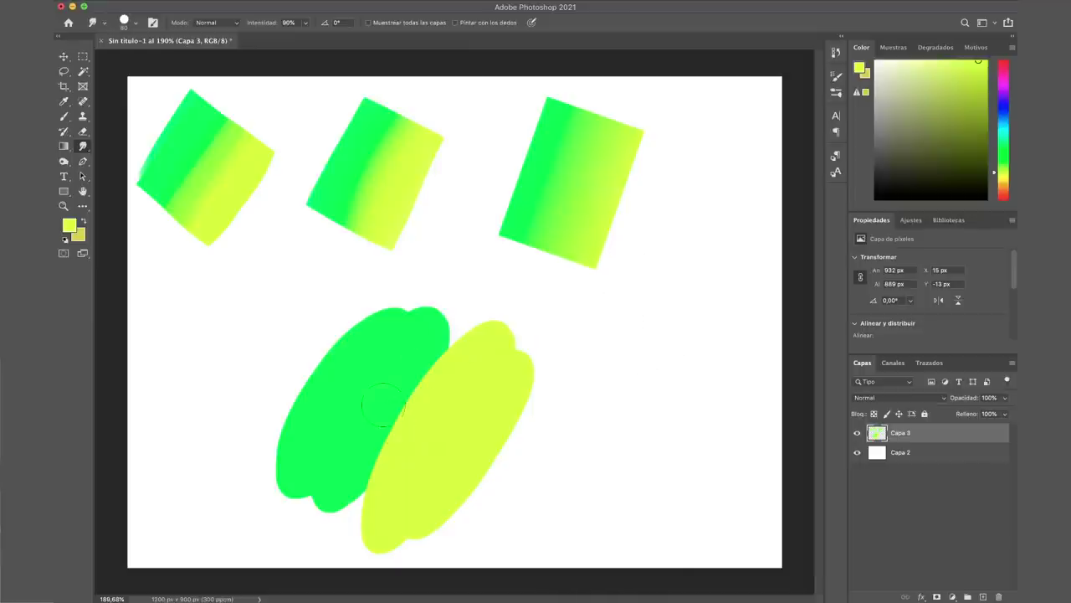
pyautogui.moveTo(430, 406); pyautogui.dragTo(556, 518)
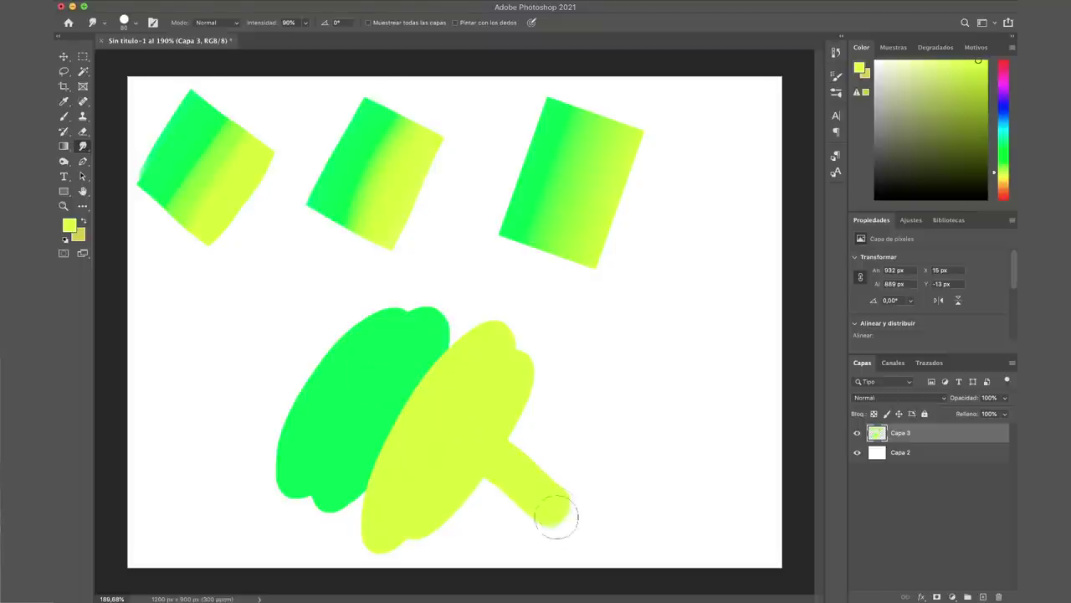
pyautogui.hotkey('ctrl', 'z')
pyautogui.moveTo(395, 317); pyautogui.dragTo(444, 280)
pyautogui.hotkey('ctrl', 'z')
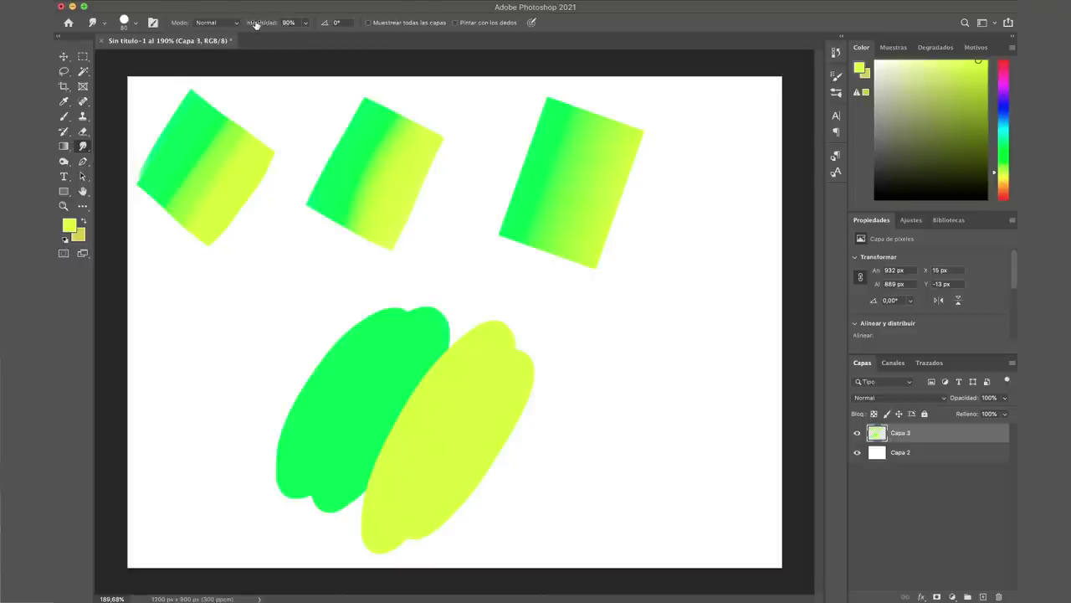
# Trial-smear the yellow blob's right edge outward, then undo the long smear.
pyautogui.click(305, 24)
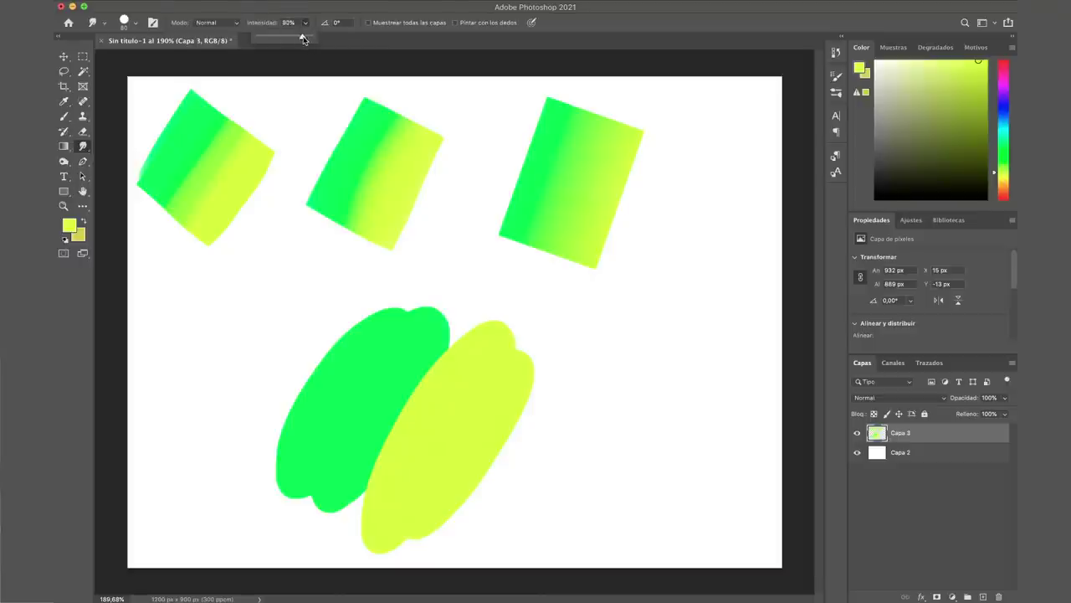
pyautogui.click(467, 281)
pyautogui.moveTo(499, 399); pyautogui.dragTo(694, 394)
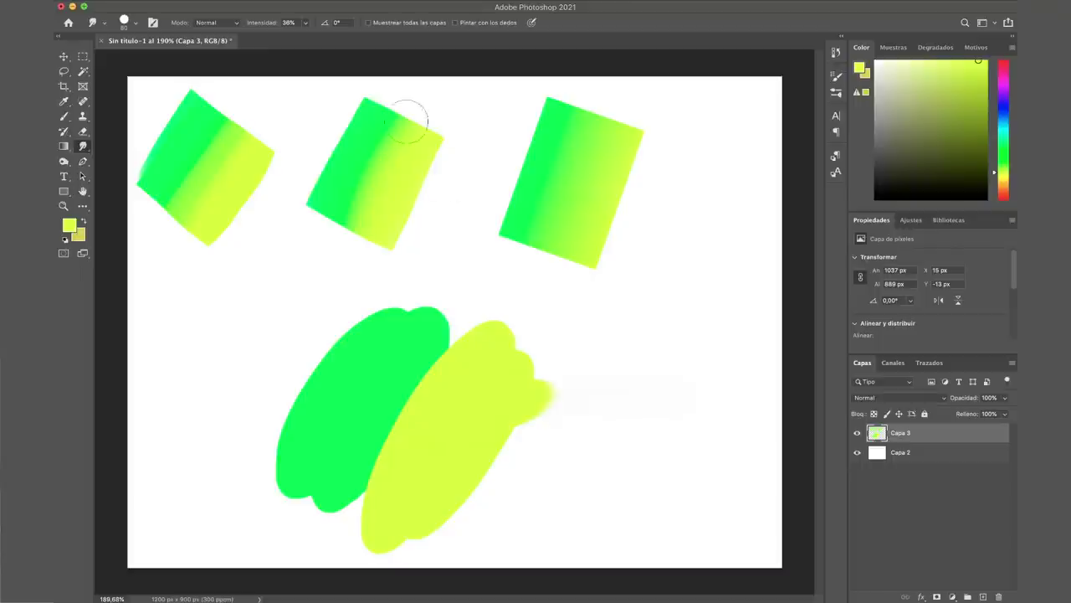
pyautogui.click(308, 25)
pyautogui.moveTo(466, 443)
pyautogui.mouseDown()
pyautogui.moveTo(641, 418)
pyautogui.moveTo(862, 413)
pyautogui.mouseUp()
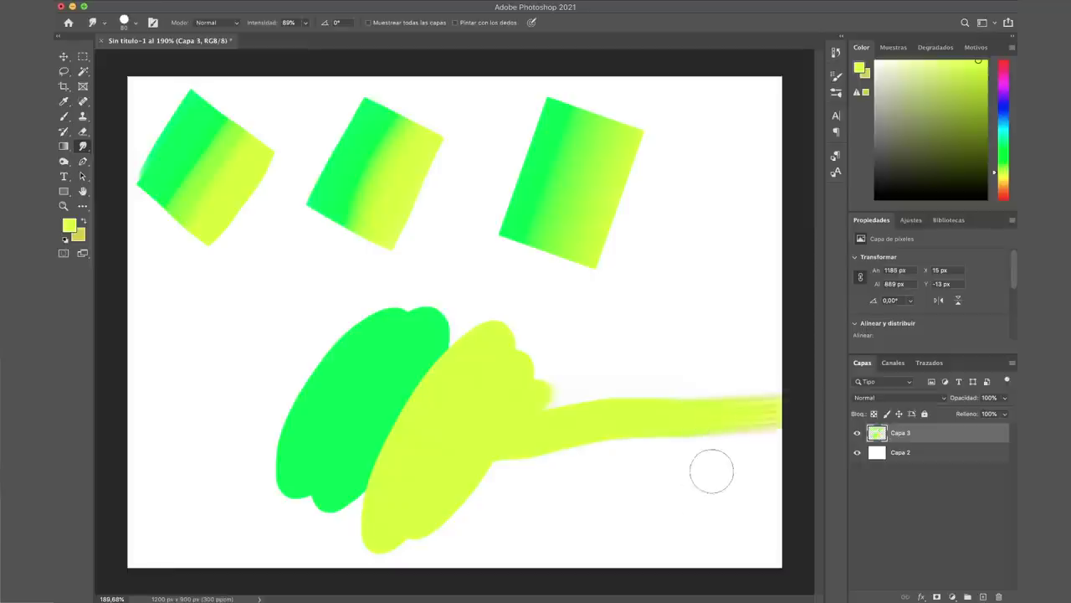
pyautogui.hotkey('ctrl', 'z')
pyautogui.hotkey('ctrl', 'z')
# At 38% smudge strength, blend the green/yellow seam up and down into a soft transition.
pyautogui.click(308, 23)
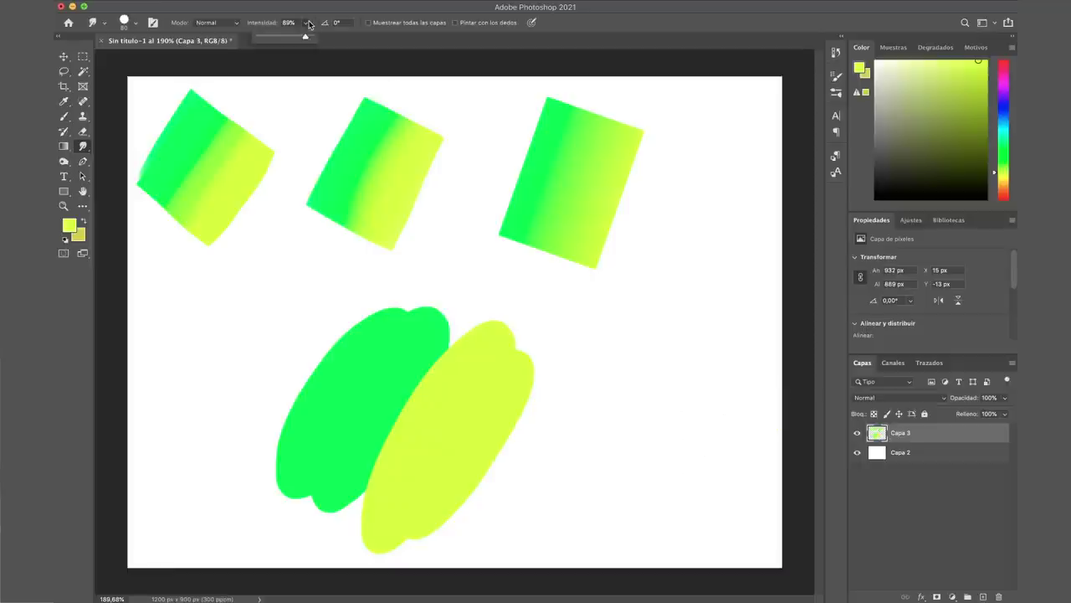
pyautogui.moveTo(293, 38); pyautogui.dragTo(282, 37)
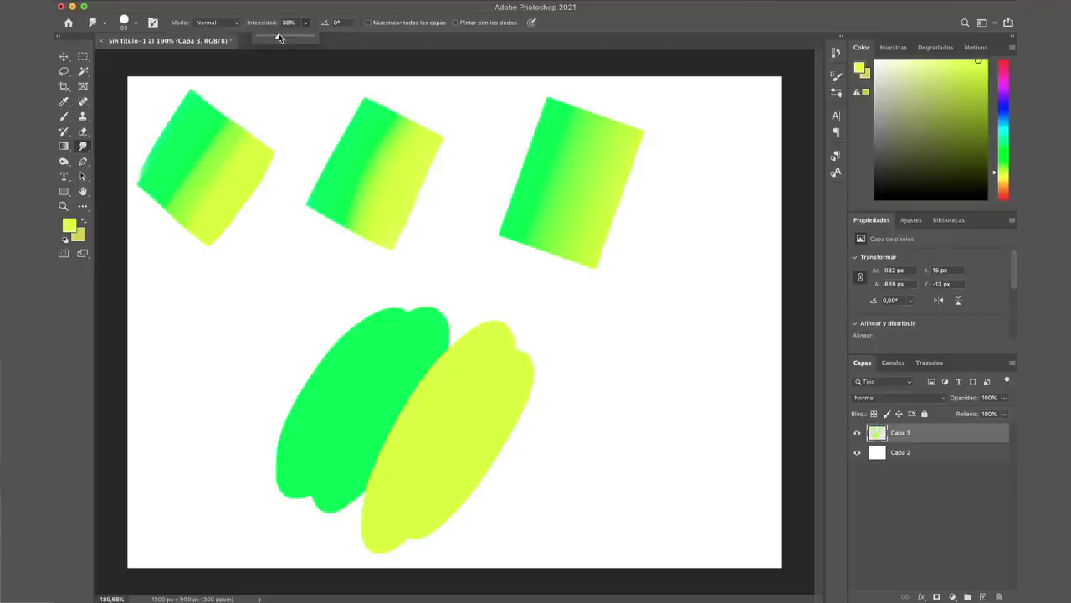
pyautogui.moveTo(433, 361); pyautogui.dragTo(390, 437)
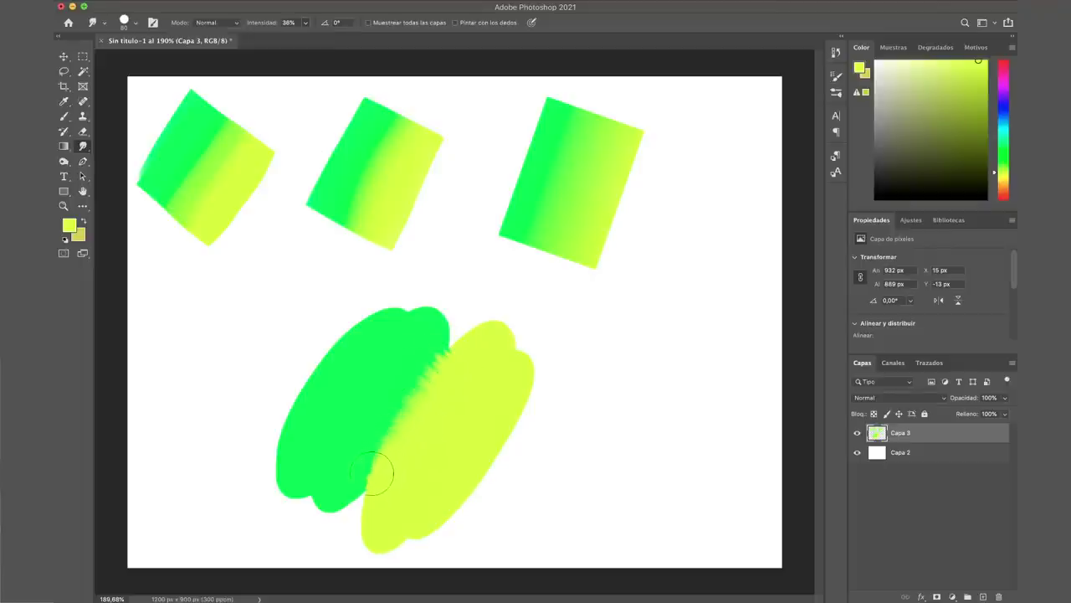
pyautogui.moveTo(438, 366)
pyautogui.mouseDown()
pyautogui.moveTo(382, 469)
pyautogui.moveTo(424, 374)
pyautogui.moveTo(376, 461)
pyautogui.moveTo(370, 497)
pyautogui.moveTo(350, 513)
pyautogui.mouseUp()
pyautogui.moveTo(452, 358)
pyautogui.mouseDown()
pyautogui.moveTo(469, 335)
pyautogui.moveTo(471, 344)
pyautogui.mouseUp()
pyautogui.moveTo(399, 425)
pyautogui.mouseDown()
pyautogui.moveTo(435, 377)
pyautogui.moveTo(389, 432)
pyautogui.mouseUp()
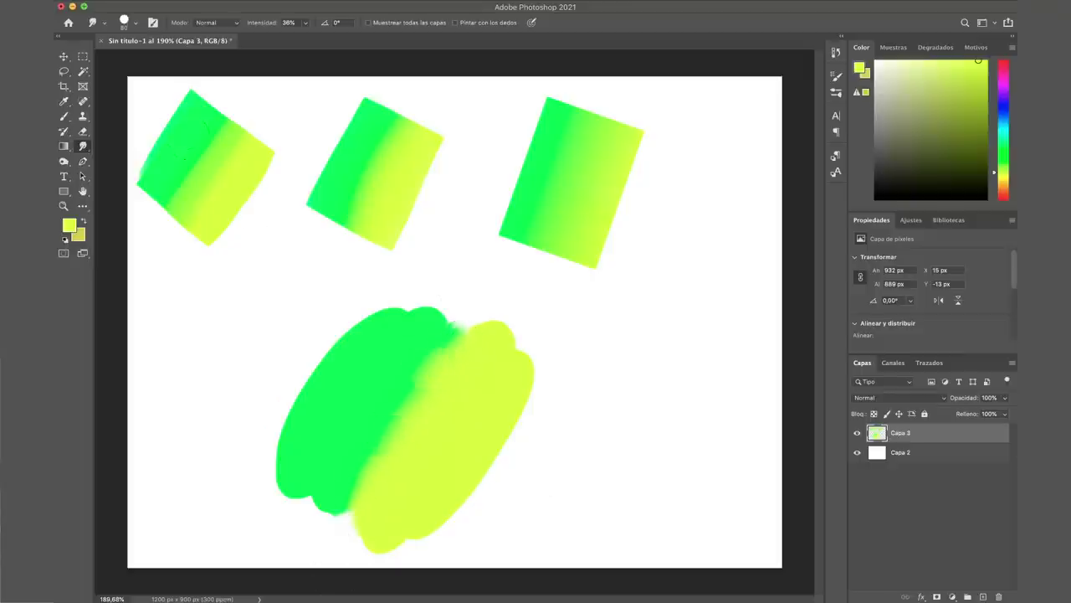
pyautogui.click(139, 22)
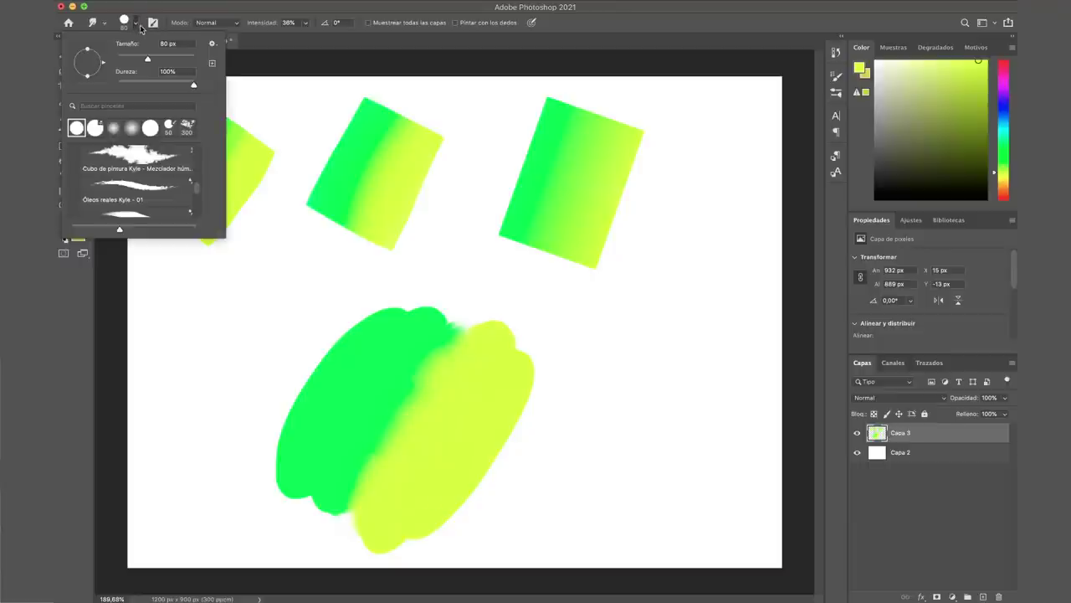
# Switch to the Kyle paint bucket wet-mixer tip, undo the smooth blend, and re-smudge the seam at 26%.
pyautogui.click(137, 159)
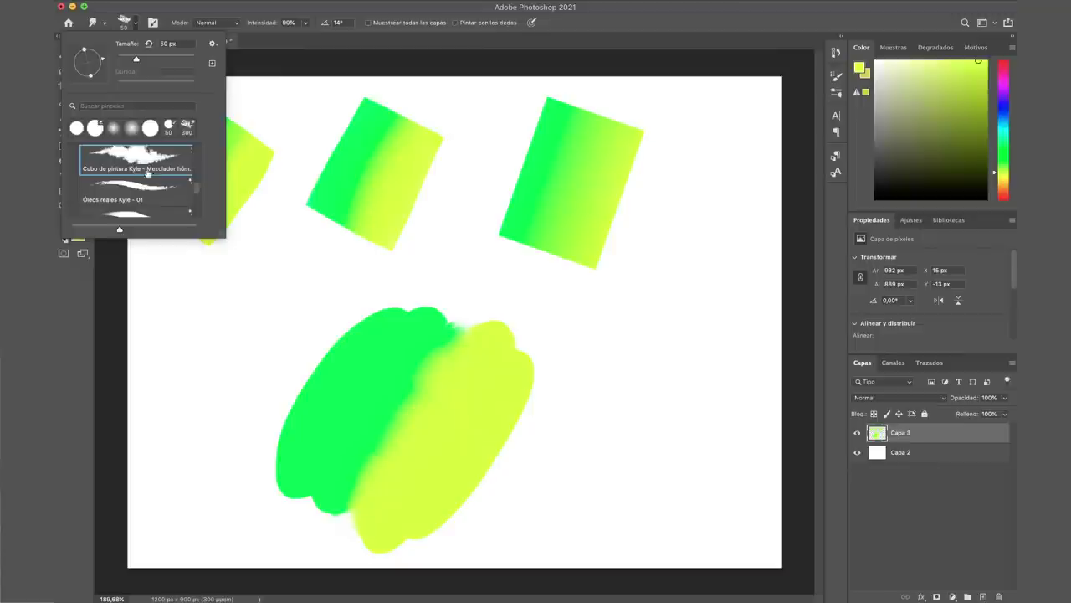
pyautogui.click(287, 58)
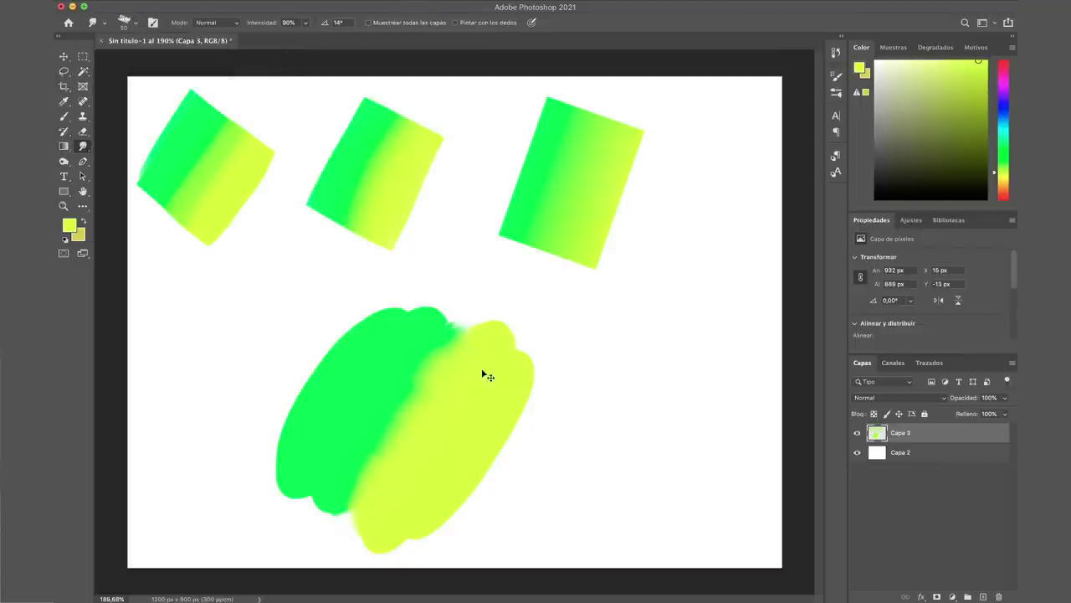
pyautogui.hotkey('ctrl', 'z')
pyautogui.hotkey('ctrl', 'z')
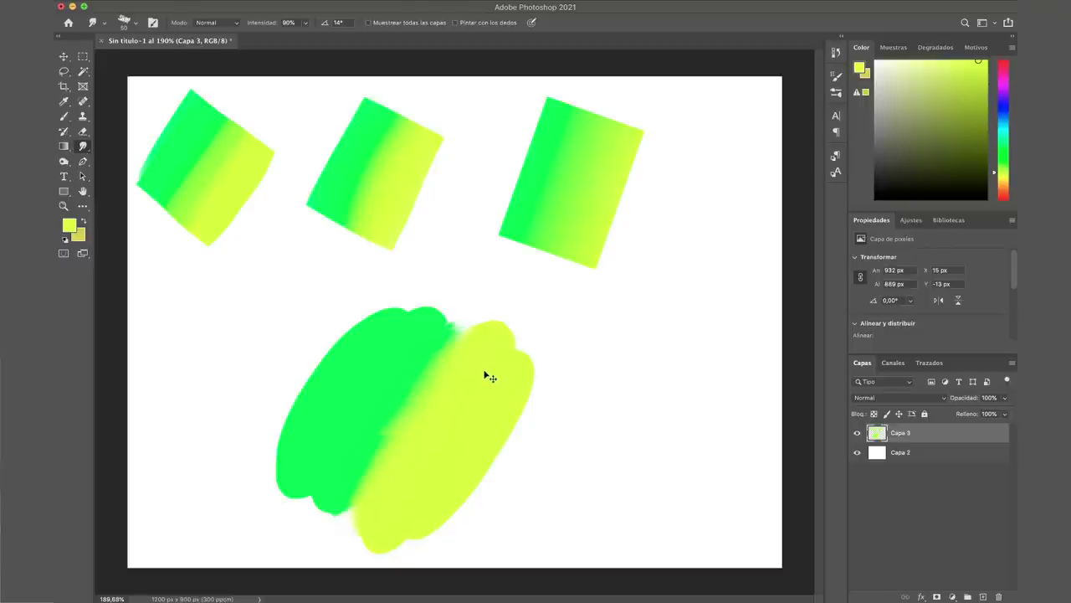
pyautogui.hotkey('ctrl', 'z')
pyautogui.hotkey('ctrl', 'z')
pyautogui.moveTo(423, 365)
pyautogui.mouseDown()
pyautogui.moveTo(429, 357)
pyautogui.moveTo(419, 402)
pyautogui.moveTo(390, 432)
pyautogui.moveTo(368, 495)
pyautogui.mouseUp()
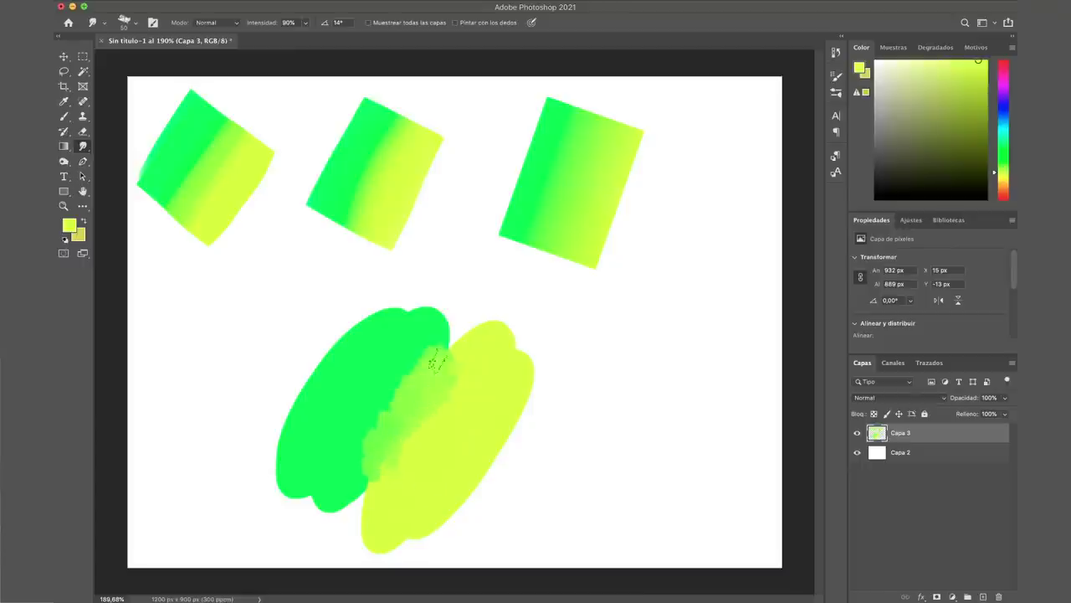
pyautogui.click(306, 25)
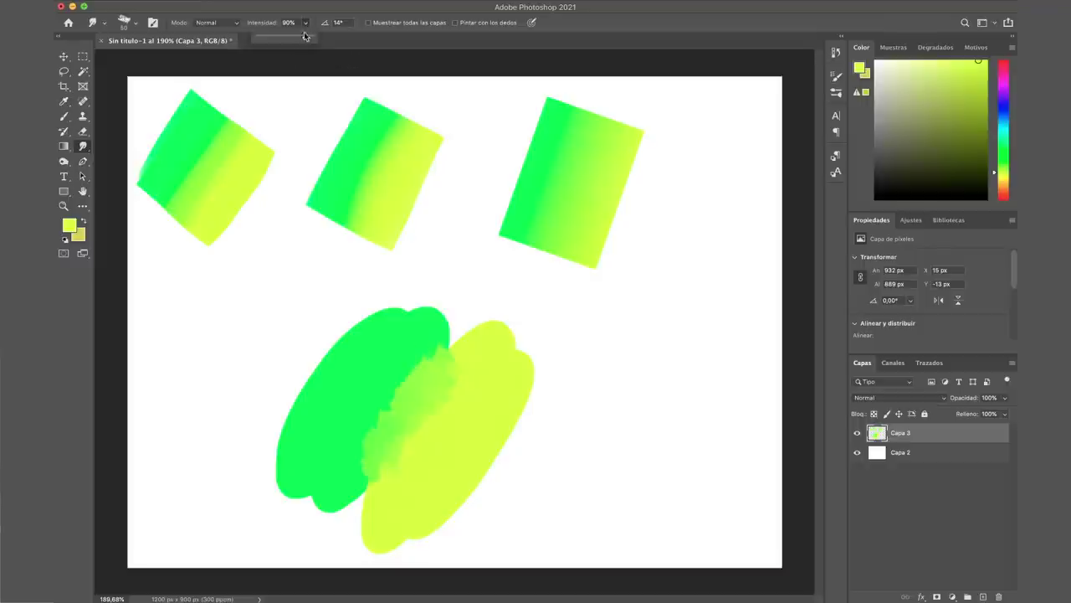
pyautogui.click(479, 358)
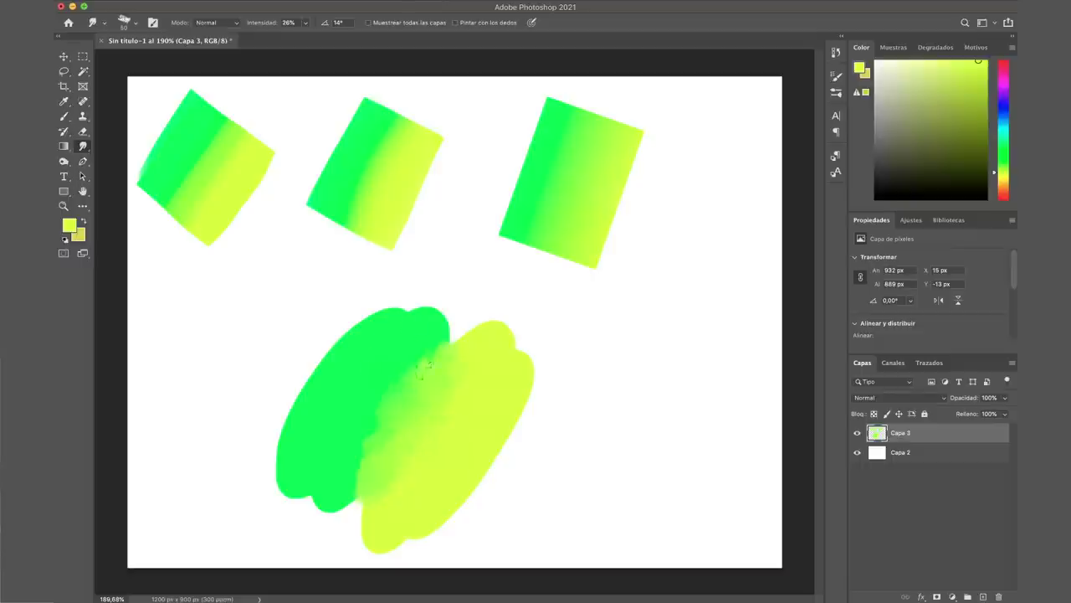
# With the Hard Round tip, push green into the yellow at the seam into jagged flames.
pyautogui.click(137, 22)
pyautogui.click(115, 128)
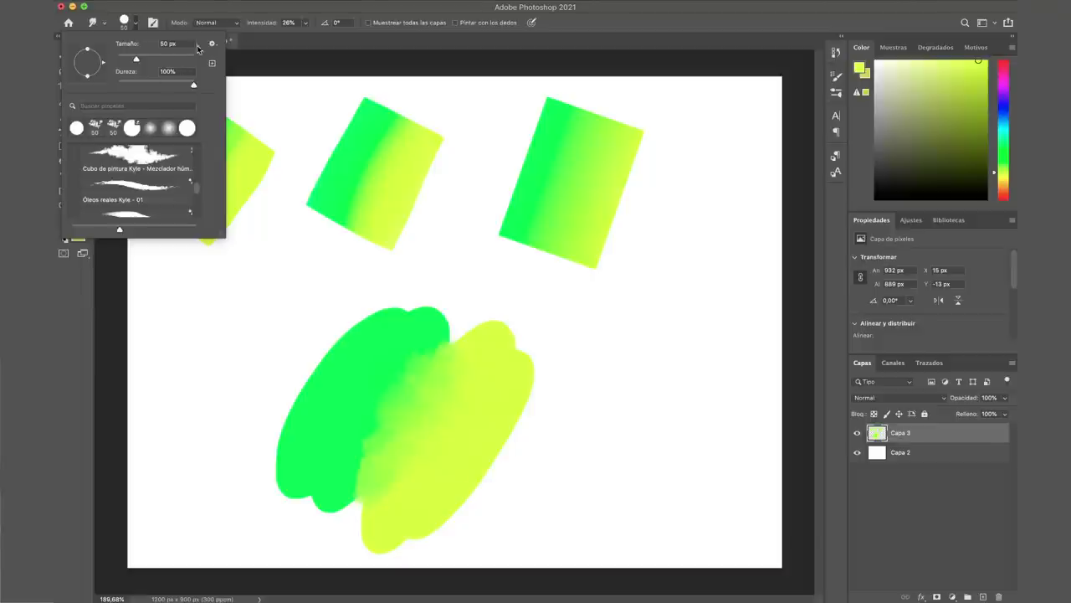
pyautogui.moveTo(431, 351); pyautogui.dragTo(456, 443)
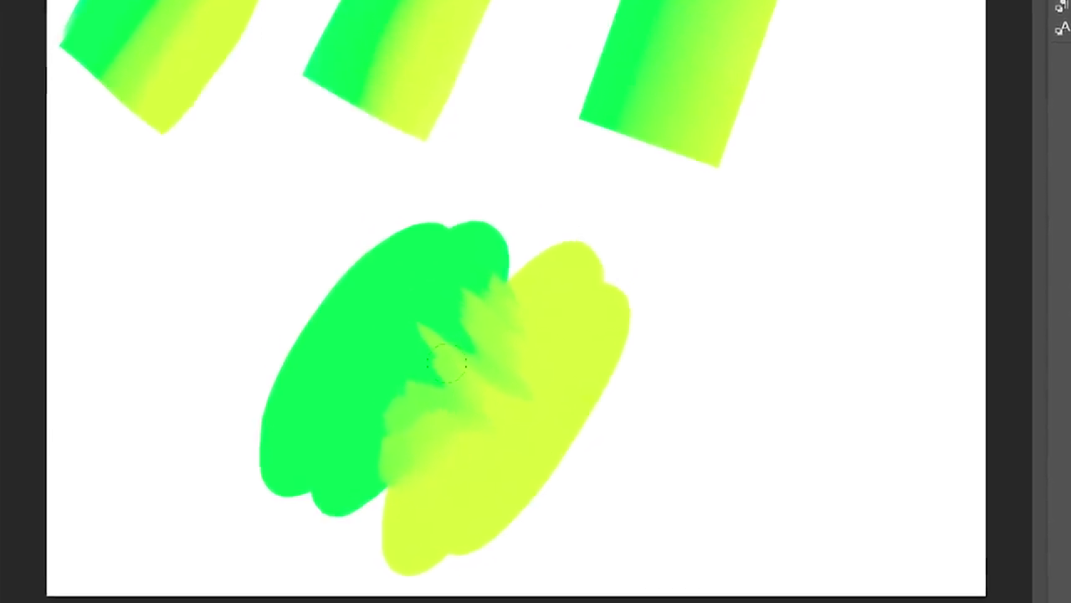
pyautogui.moveTo(596, 446)
pyautogui.mouseDown()
pyautogui.moveTo(490, 430)
pyautogui.moveTo(491, 346)
pyautogui.mouseUp()
pyautogui.hotkey('ctrl', 'z')
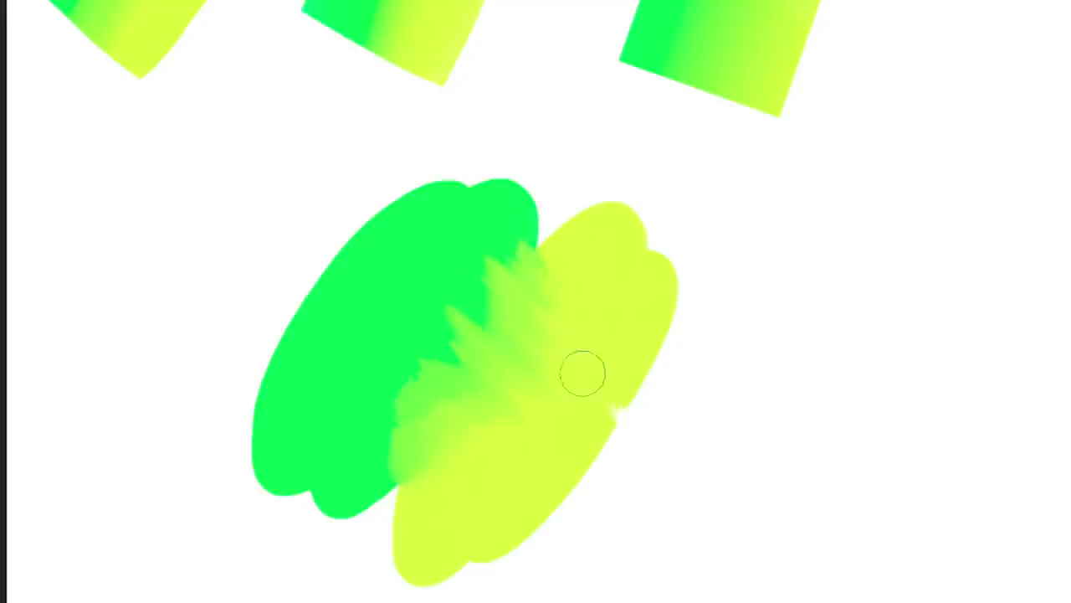
# Streak the yellow blob's right edge outward into the white canvas.
pyautogui.moveTo(581, 371); pyautogui.dragTo(722, 433)
pyautogui.moveTo(640, 340); pyautogui.dragTo(709, 486)
pyautogui.moveTo(604, 438); pyautogui.dragTo(744, 473)
pyautogui.moveTo(650, 375); pyautogui.dragTo(781, 408)
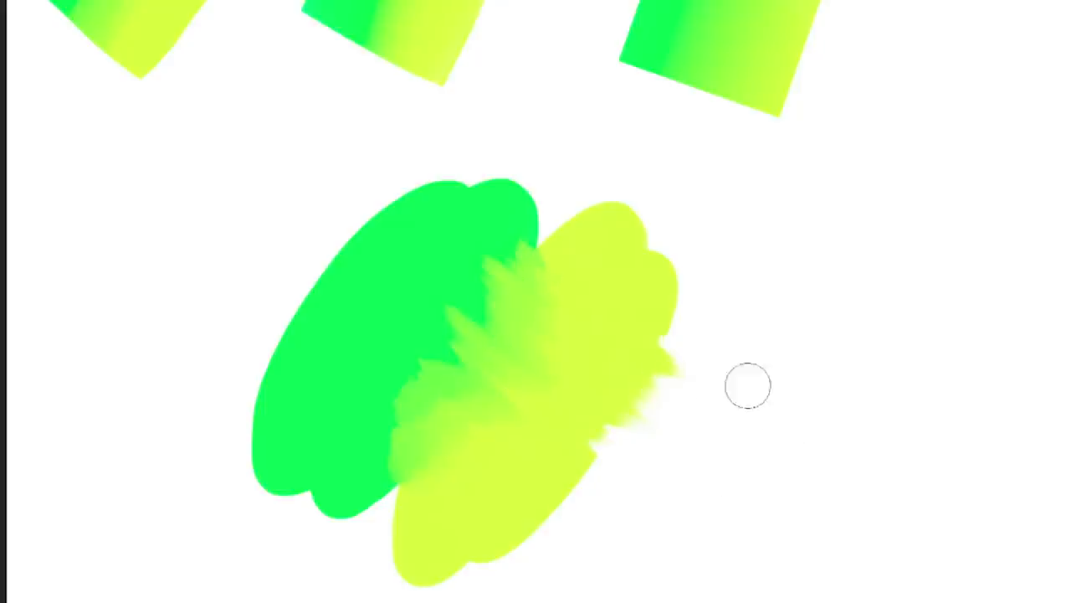
pyautogui.moveTo(631, 333); pyautogui.dragTo(686, 330)
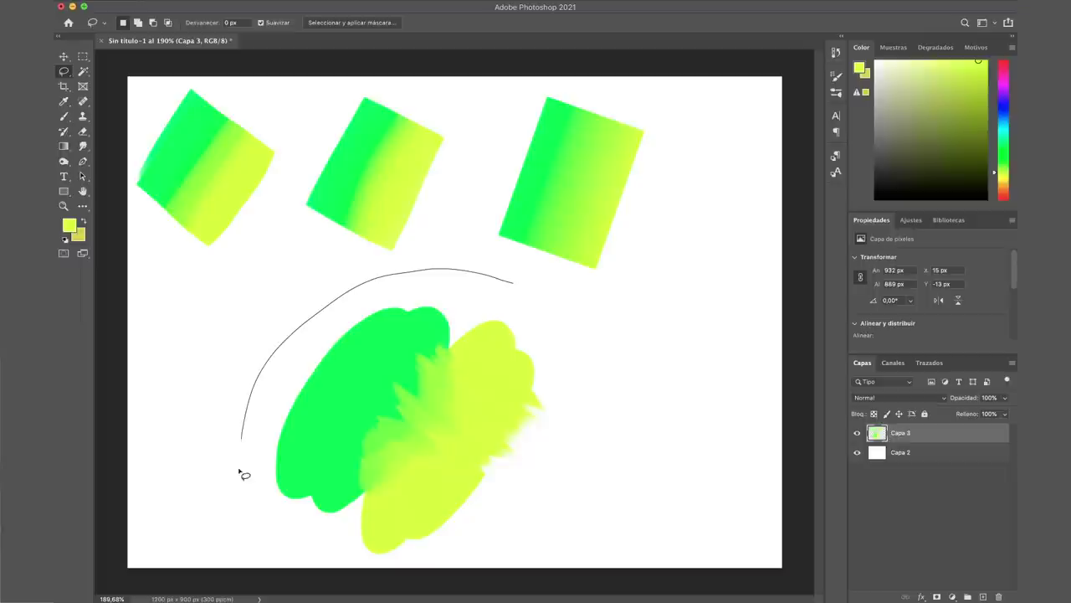
# Lasso the blended blob, shrink it to about 74.5% toward the lower-left, commit and deselect.
pyautogui.moveTo(410, 273); pyautogui.dragTo(305, 569)
pyautogui.moveTo(620, 442); pyautogui.dragTo(578, 328)
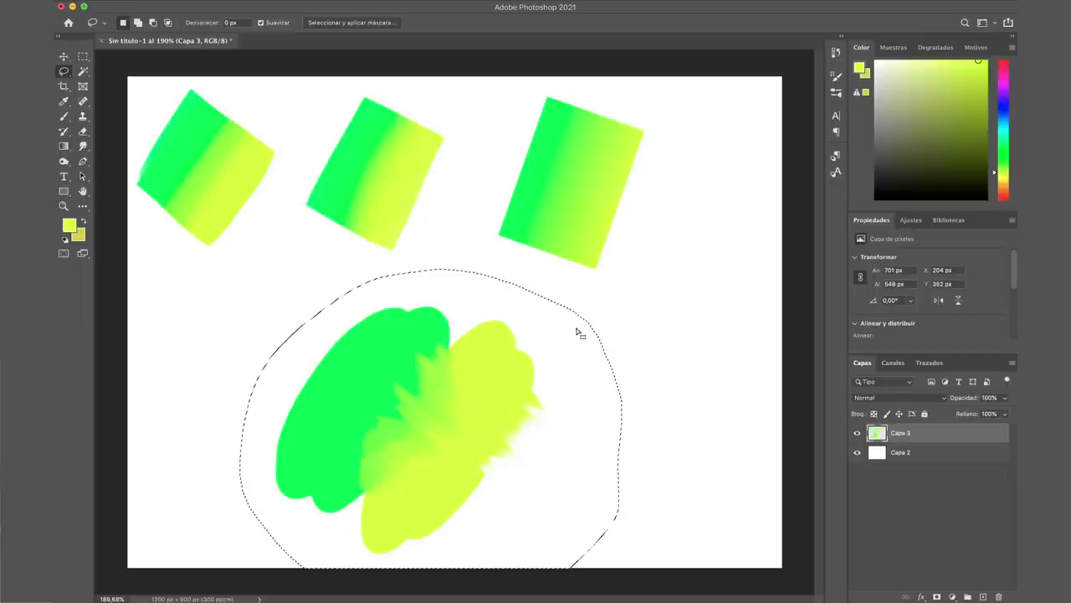
pyautogui.hotkey('ctrl', 't')
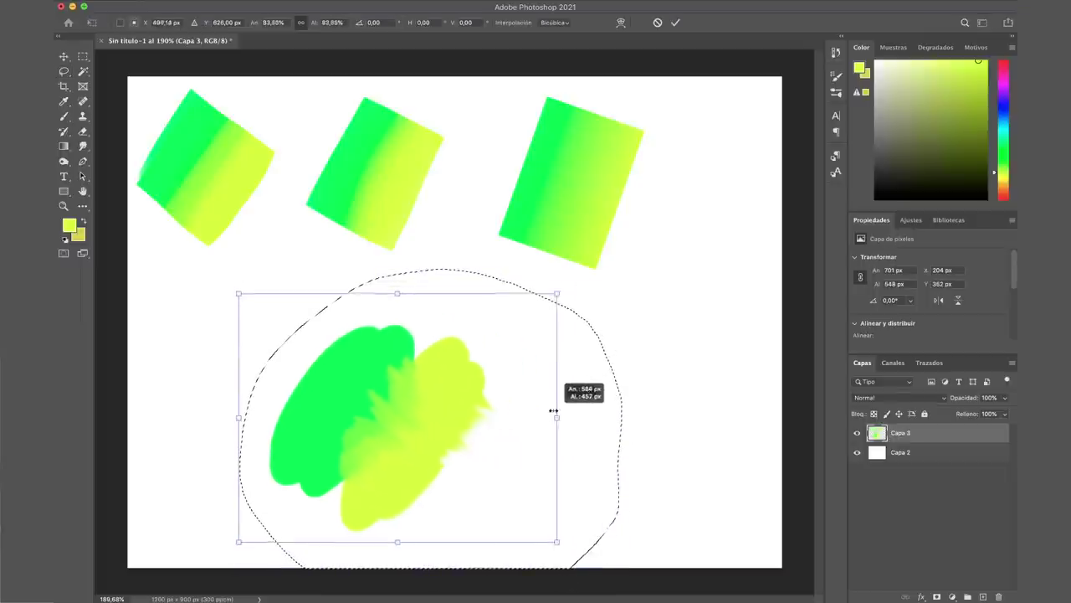
pyautogui.moveTo(633, 421); pyautogui.dragTo(506, 410)
pyautogui.moveTo(393, 405); pyautogui.dragTo(292, 390)
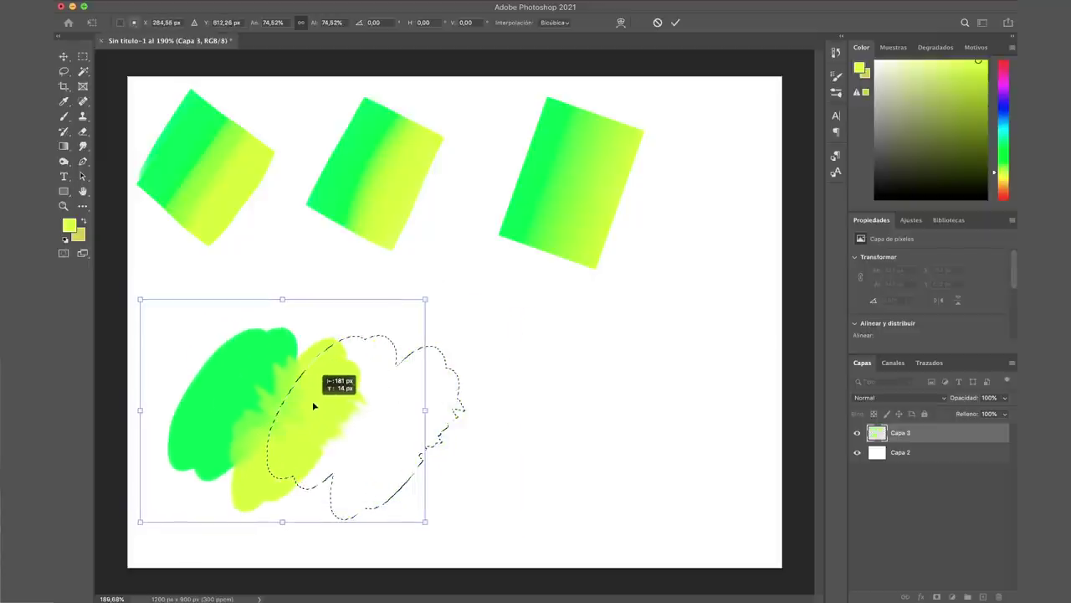
pyautogui.click(63, 117)
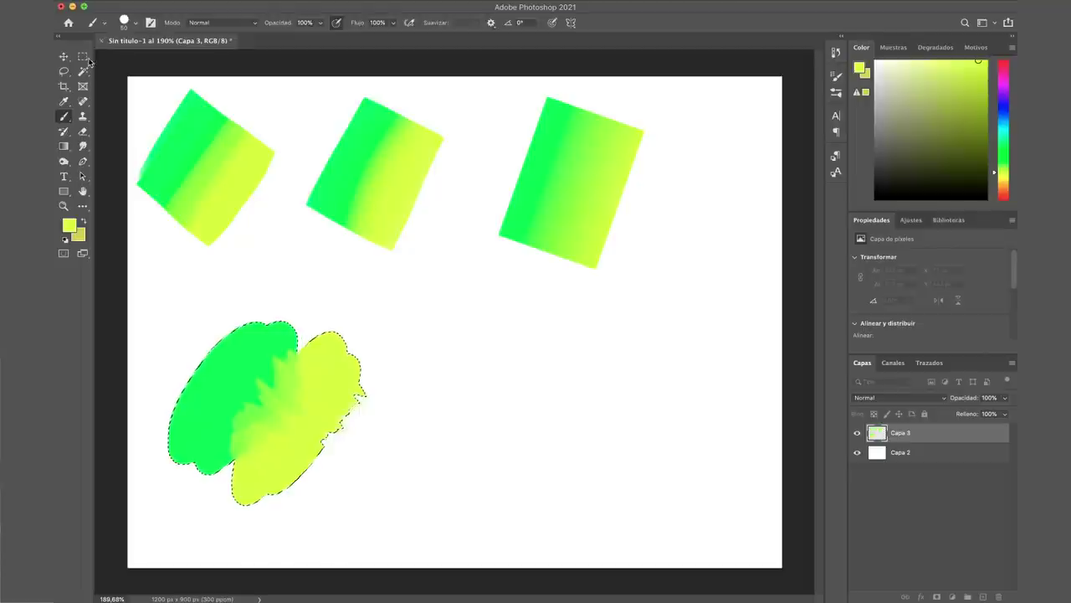
pyautogui.press('m')
pyautogui.hotkey('ctrl', 'd')
# Sample green and yellow from existing paint and paint an overlapping green and yellow blob pair.
pyautogui.click(64, 117)
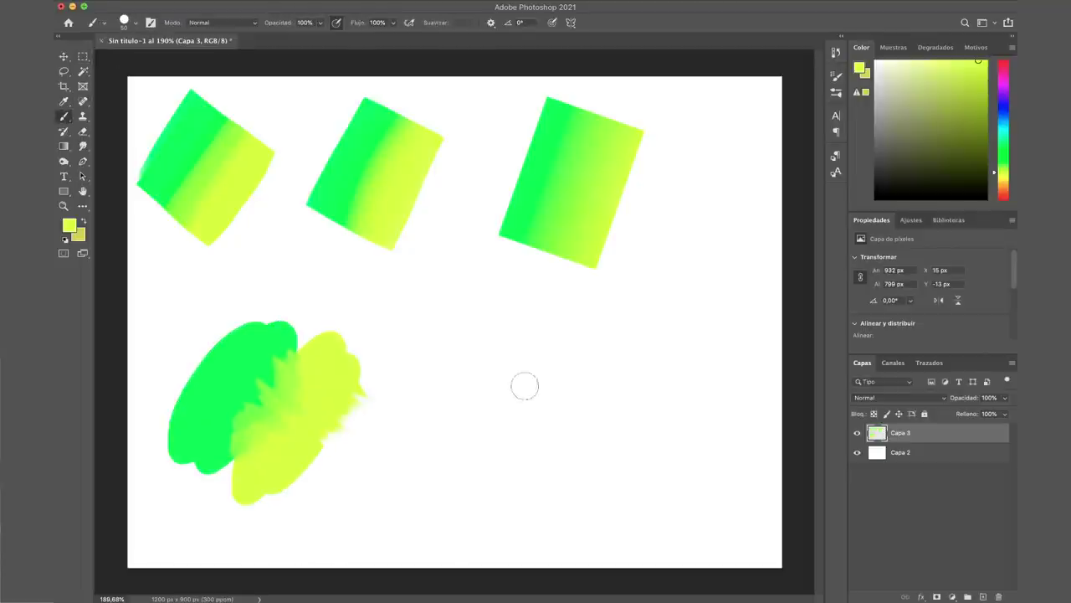
pyautogui.keyDown('alt'); pyautogui.click(231, 364); pyautogui.keyUp('alt')
pyautogui.moveTo(521, 371); pyautogui.dragTo(502, 418)
pyautogui.keyDown('alt'); pyautogui.click(337, 358); pyautogui.keyUp('alt')
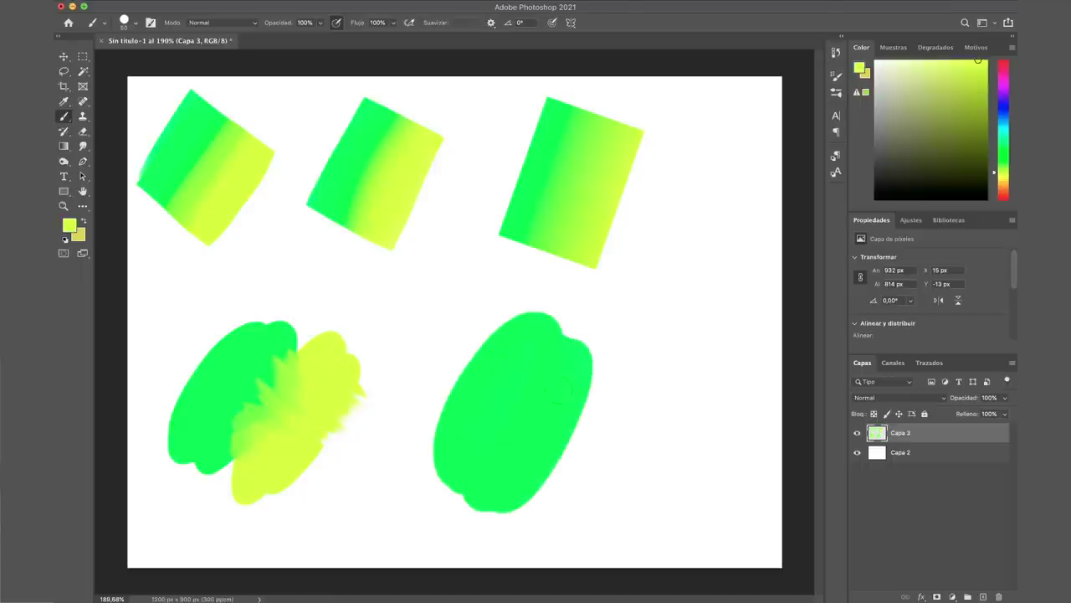
pyautogui.moveTo(571, 477); pyautogui.dragTo(576, 462)
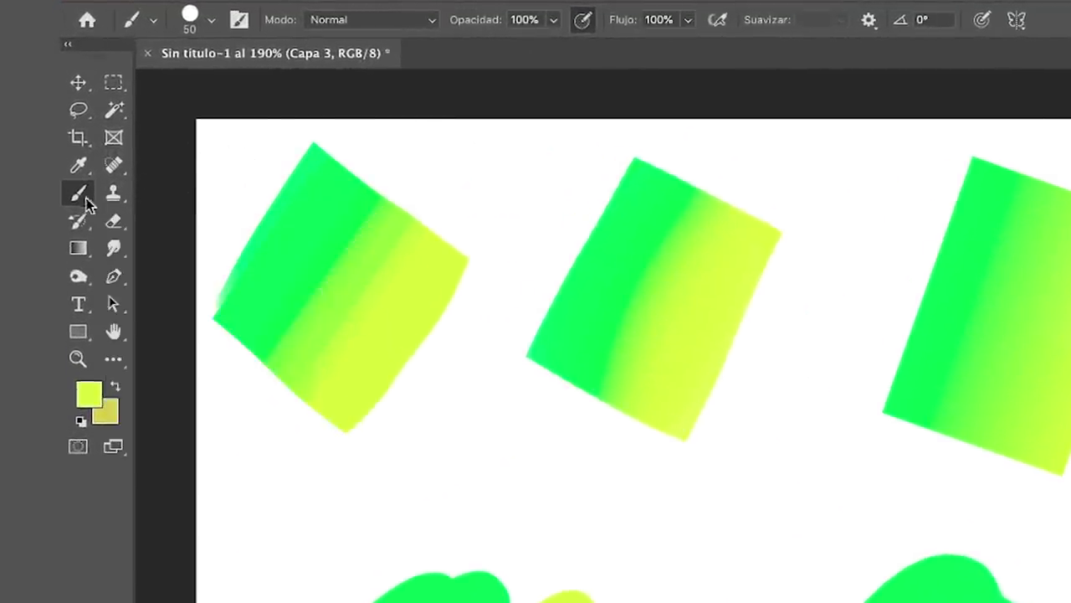
# Switch to the Mixer Brush Tool and set magenta as the paint colour.
pyautogui.rightClick(74, 197)
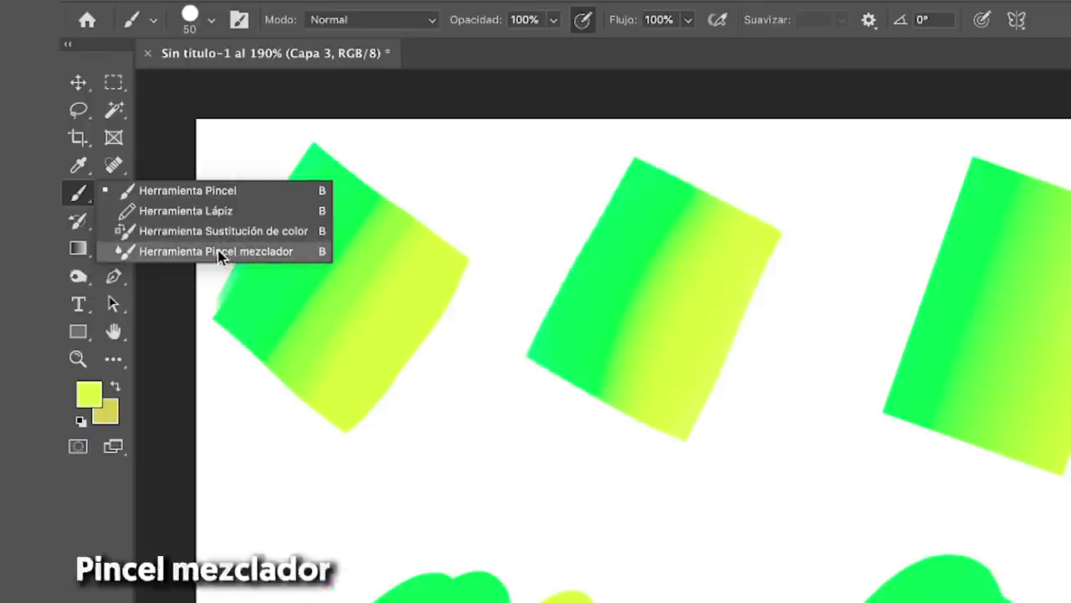
pyautogui.click(231, 252)
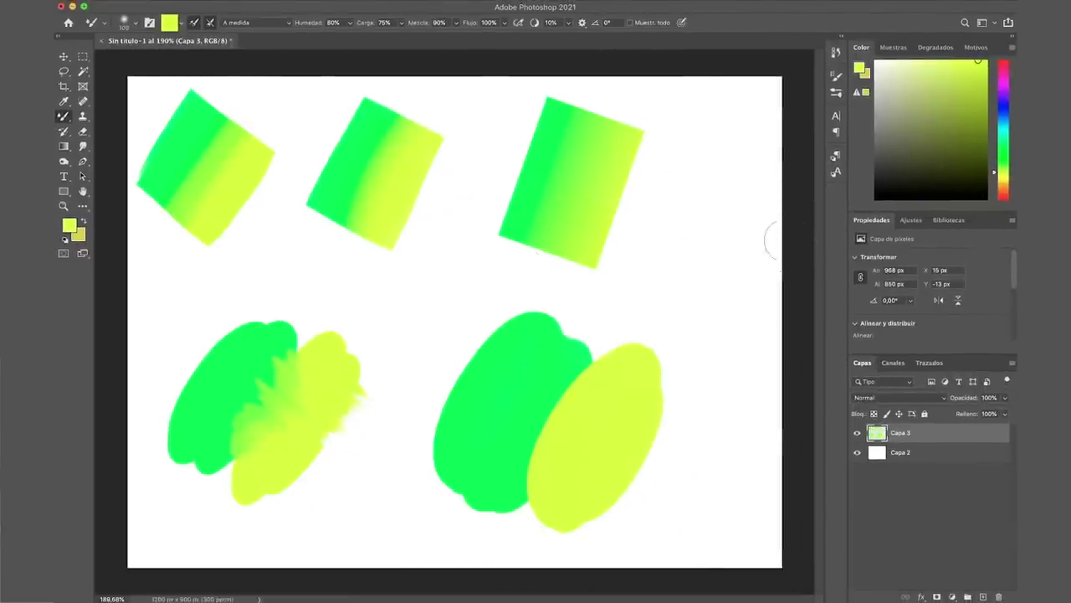
pyautogui.click(1006, 87)
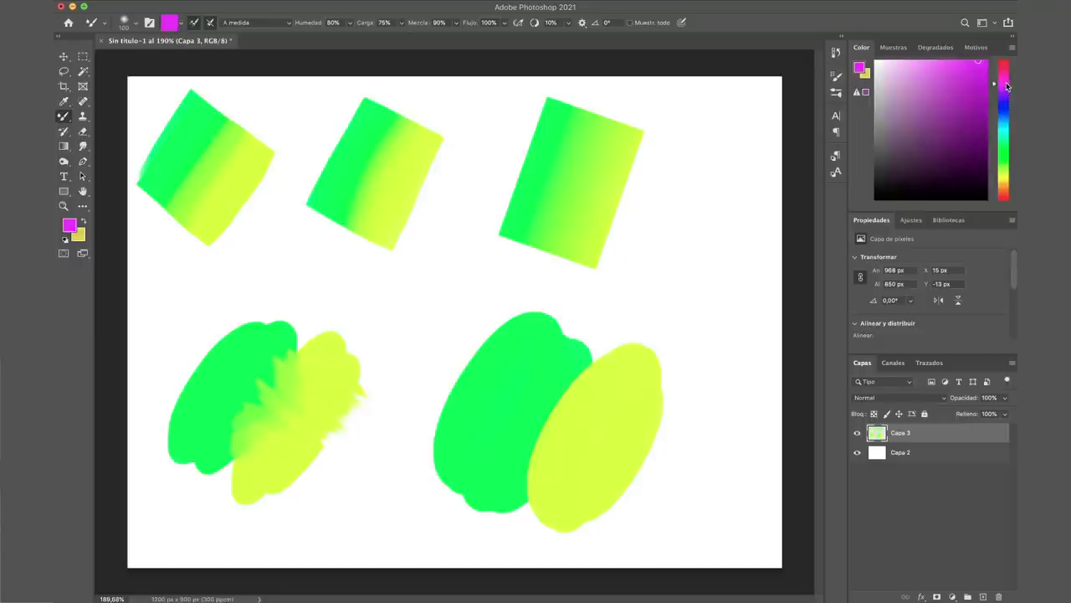
# Test a magenta mixer-brush dab, undo it, then smear magenta over the seam's top.
pyautogui.moveTo(676, 282); pyautogui.dragTo(733, 272)
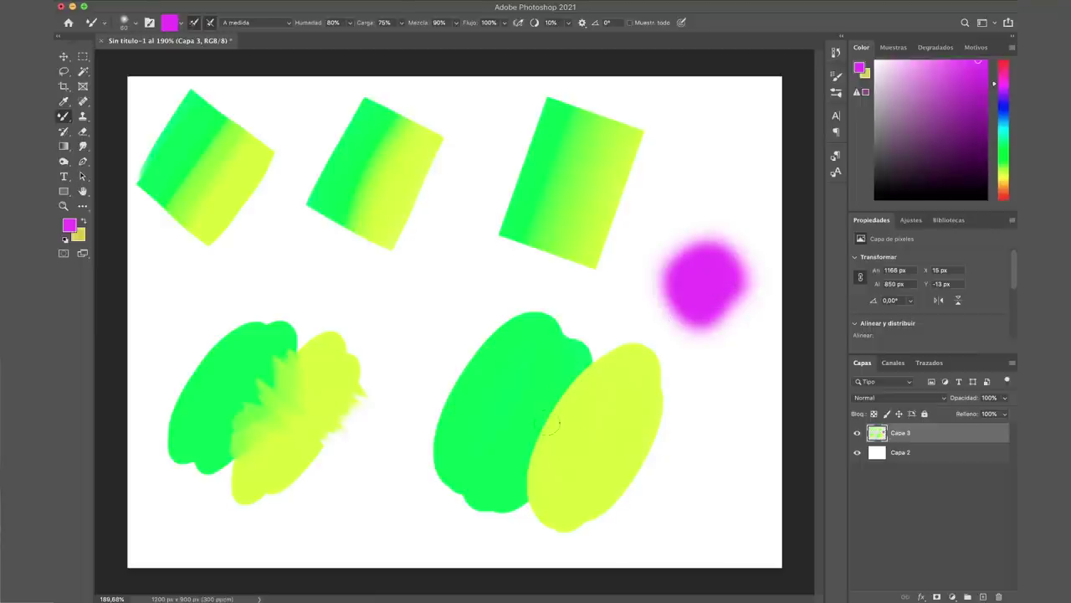
pyautogui.hotkey('ctrl', 'z')
pyautogui.moveTo(594, 356); pyautogui.dragTo(603, 349)
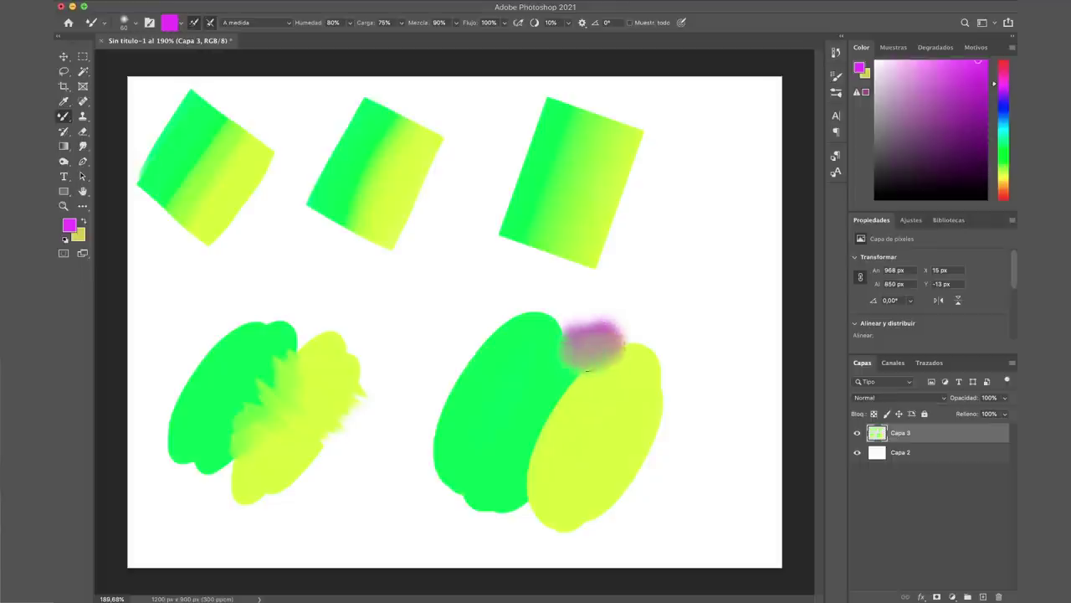
pyautogui.moveTo(602, 345)
pyautogui.mouseDown()
pyautogui.moveTo(644, 328)
pyautogui.moveTo(632, 351)
pyautogui.mouseUp()
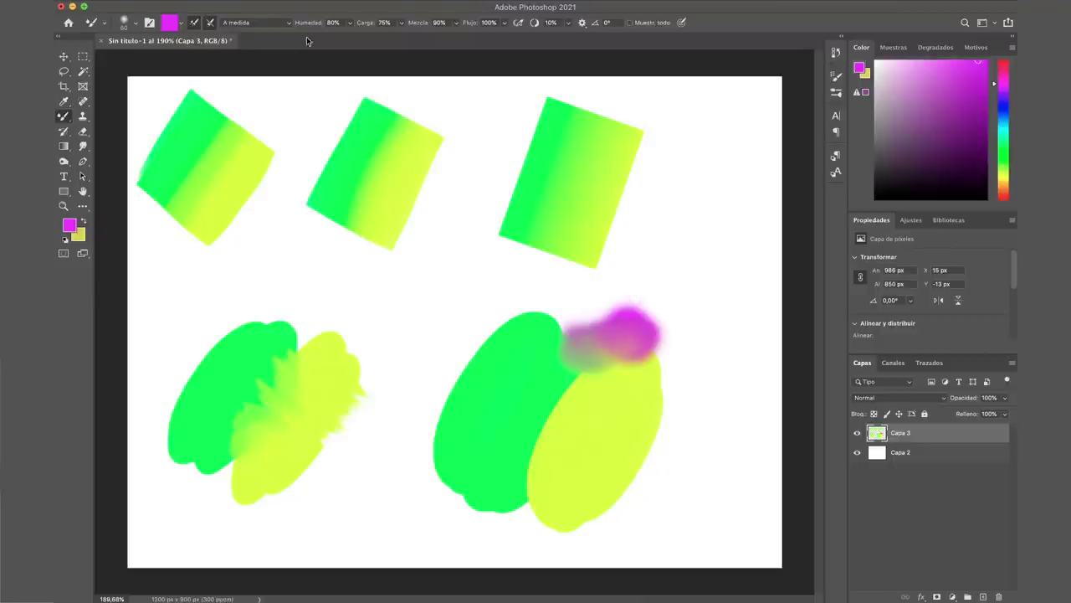
# Set the mixer brush to 43% wetness, 45% load and 83% mix, and erase the magenta smudge.
pyautogui.click(350, 24)
pyautogui.click(401, 23)
pyautogui.click(457, 24)
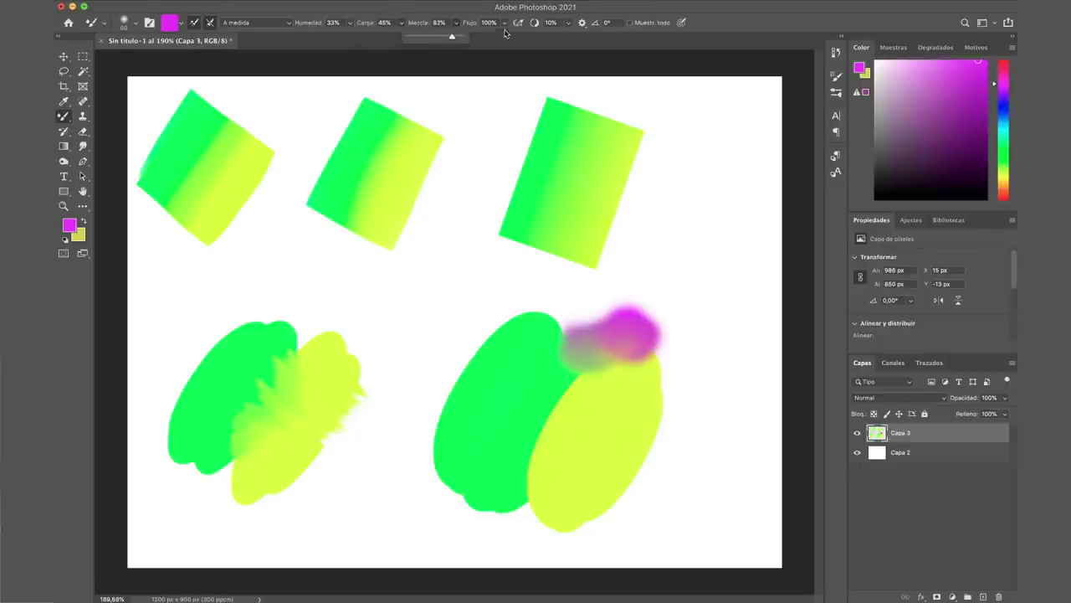
pyautogui.click(350, 23)
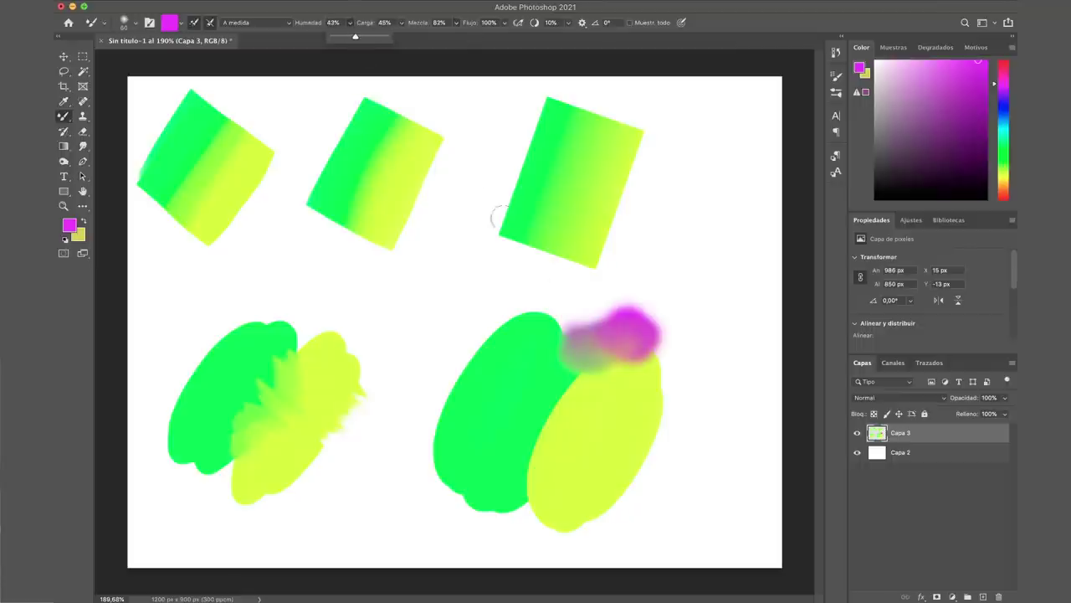
pyautogui.click(578, 368)
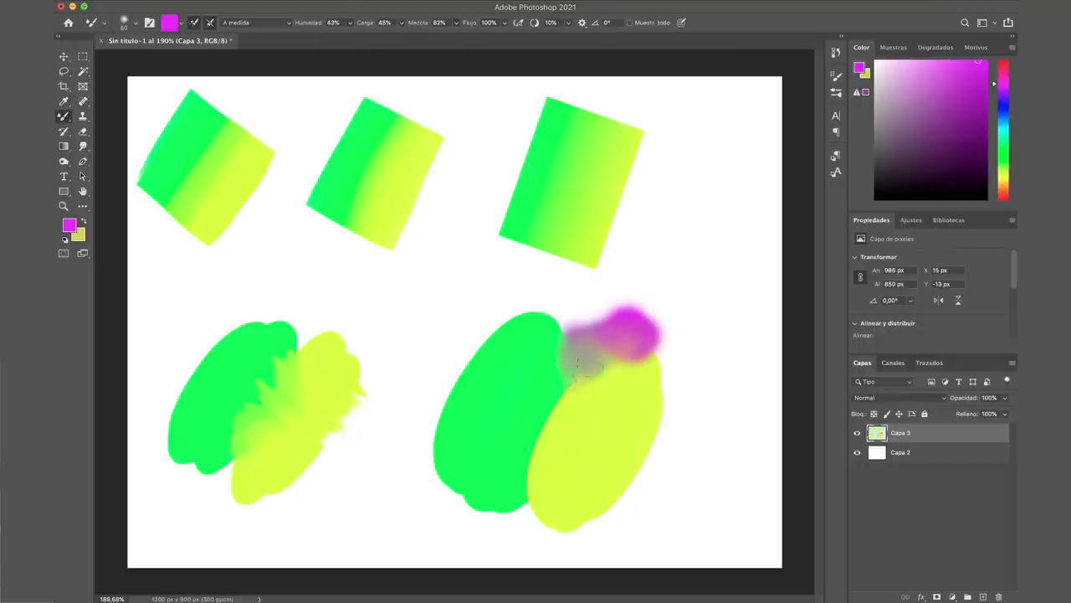
pyautogui.press('e')
pyautogui.moveTo(569, 334)
pyautogui.mouseDown()
pyautogui.moveTo(628, 302)
pyautogui.moveTo(550, 311)
pyautogui.moveTo(646, 376)
pyautogui.moveTo(590, 368)
pyautogui.moveTo(670, 411)
pyautogui.mouseUp()
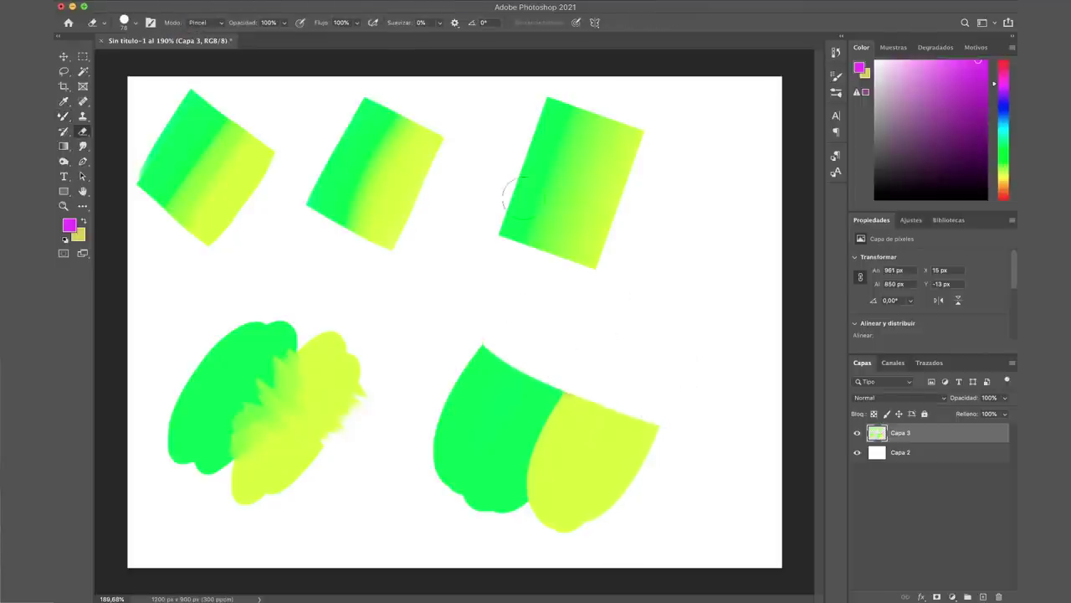
# With the Mixer Brush, round off the cut top edge and blend green into yellow along the seam.
pyautogui.press('b')
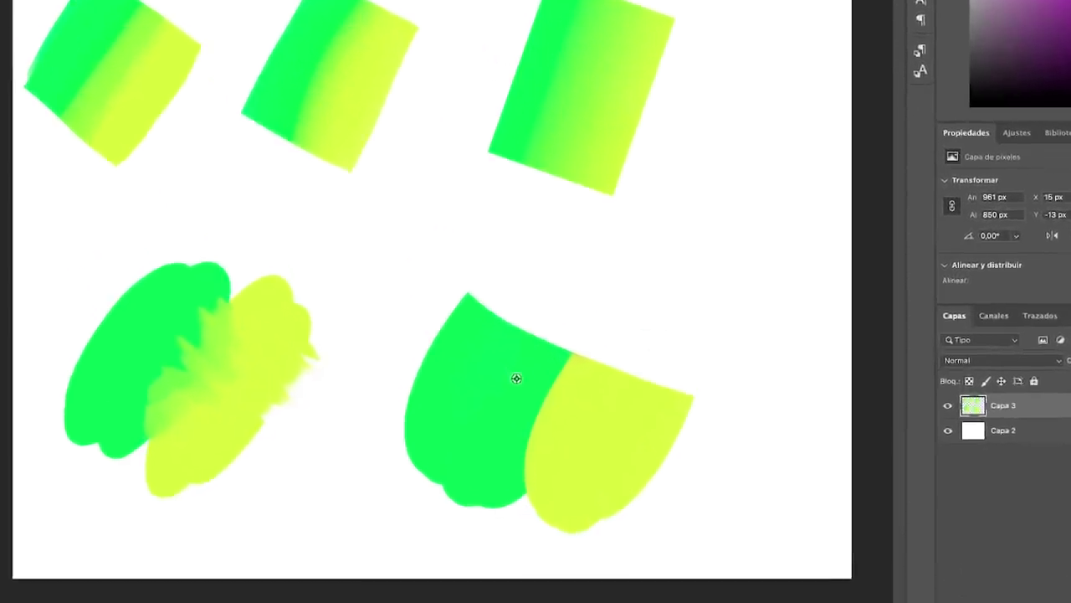
pyautogui.moveTo(561, 349); pyautogui.dragTo(538, 390)
pyautogui.moveTo(538, 308); pyautogui.dragTo(523, 277)
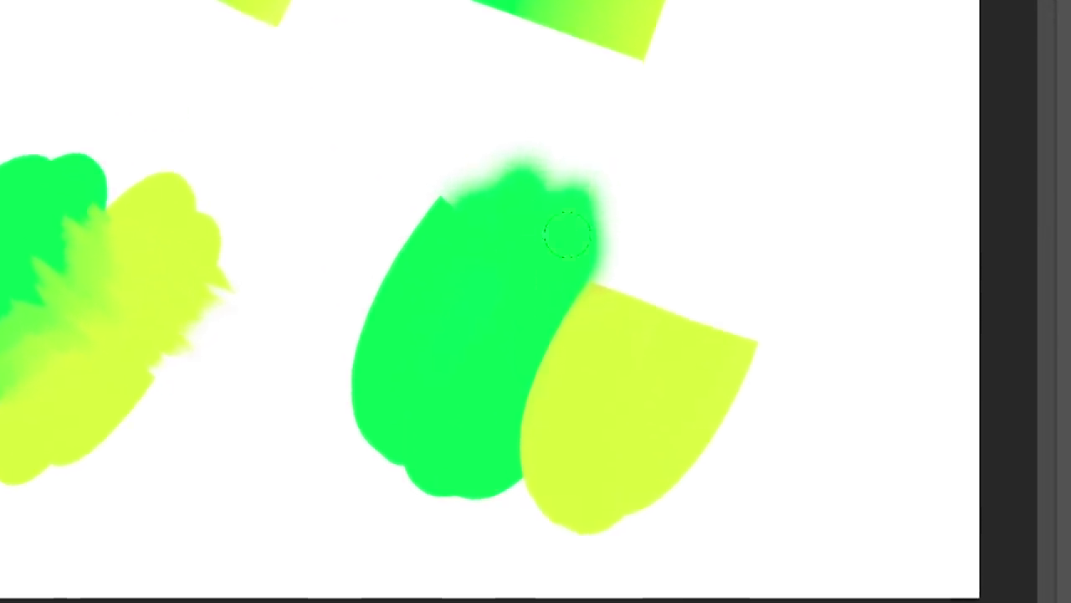
pyautogui.moveTo(645, 258)
pyautogui.mouseDown()
pyautogui.moveTo(650, 234)
pyautogui.moveTo(763, 292)
pyautogui.moveTo(743, 351)
pyautogui.mouseUp()
pyautogui.moveTo(624, 239)
pyautogui.mouseDown()
pyautogui.moveTo(620, 287)
pyautogui.moveTo(608, 279)
pyautogui.moveTo(531, 395)
pyautogui.mouseUp()
pyautogui.moveTo(555, 354)
pyautogui.mouseDown()
pyautogui.moveTo(564, 359)
pyautogui.moveTo(579, 305)
pyautogui.mouseUp()
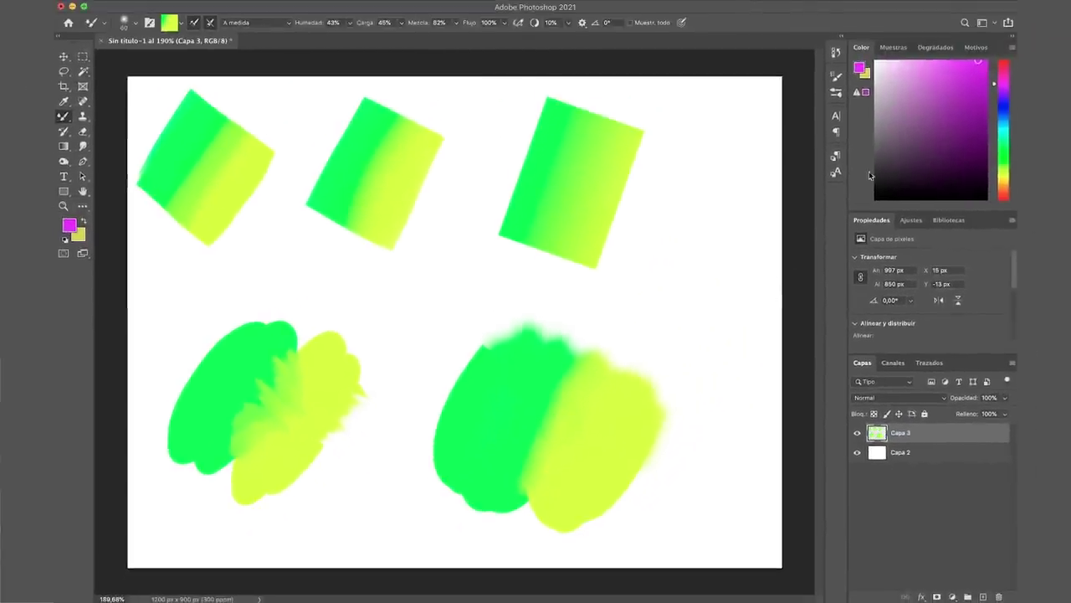
# Set orange-yellow as the paint colour and load the Kyle wet-mixer paint brush preset.
pyautogui.click(1006, 183)
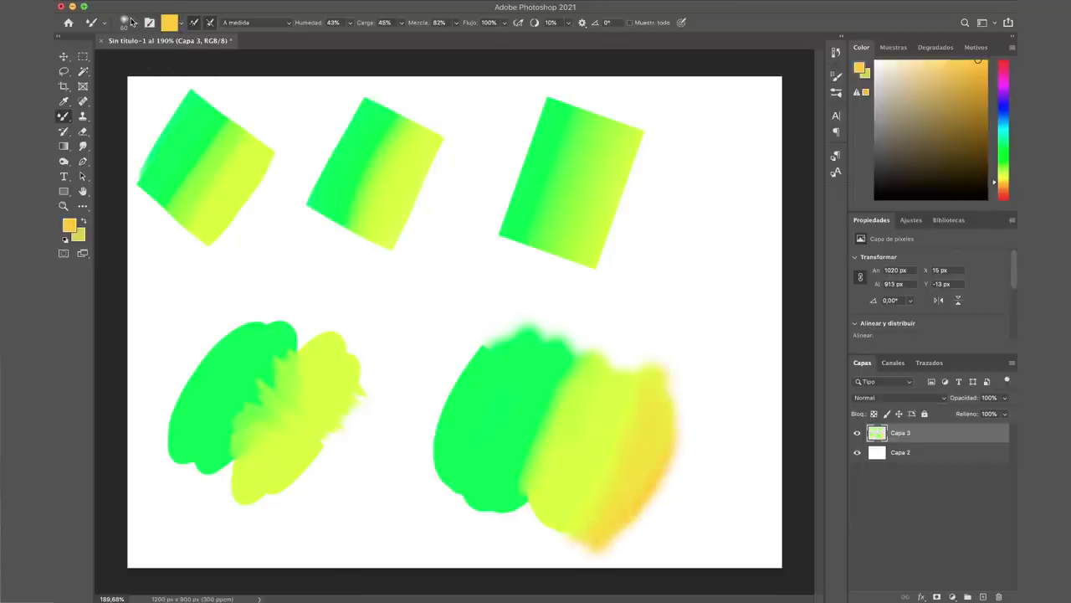
pyautogui.click(133, 21)
pyautogui.click(168, 166)
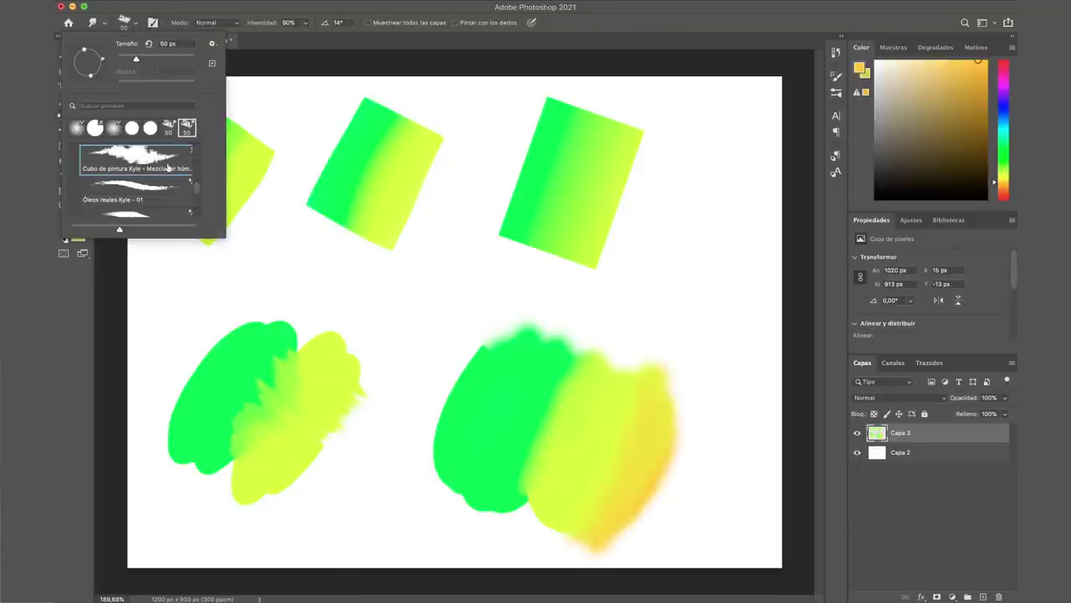
pyautogui.click(303, 61)
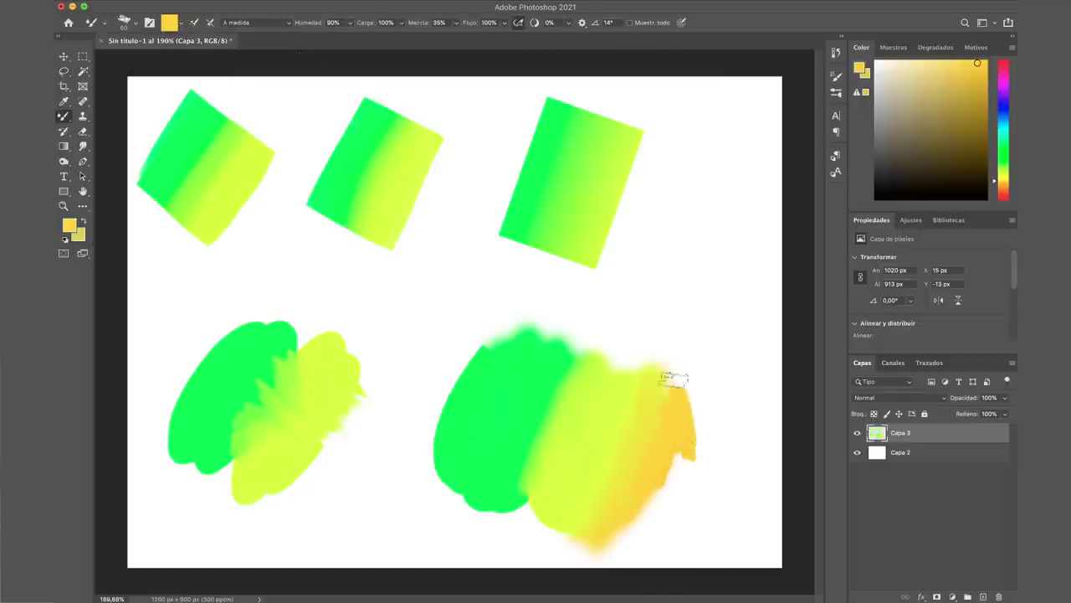
# Sample green and lemon yellow from the blob and streak them into each other across the lower blend.
pyautogui.keyDown('alt'); pyautogui.click(641, 403); pyautogui.keyUp('alt')
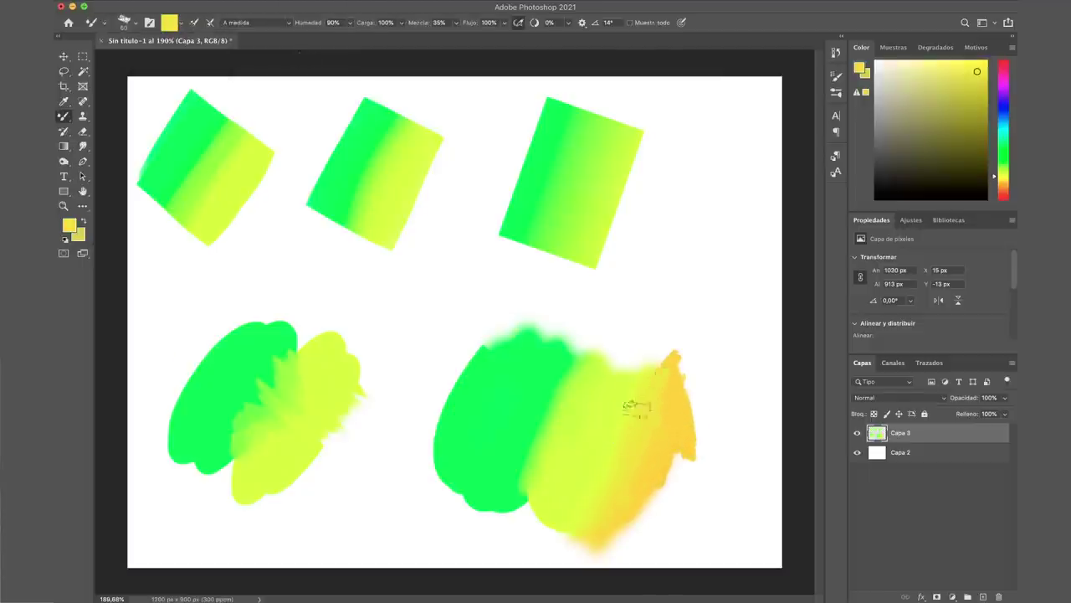
pyautogui.keyDown('alt'); pyautogui.click(555, 371); pyautogui.keyUp('alt')
pyautogui.moveTo(555, 376); pyautogui.dragTo(576, 433)
pyautogui.keyDown('alt'); pyautogui.click(598, 446); pyautogui.keyUp('alt')
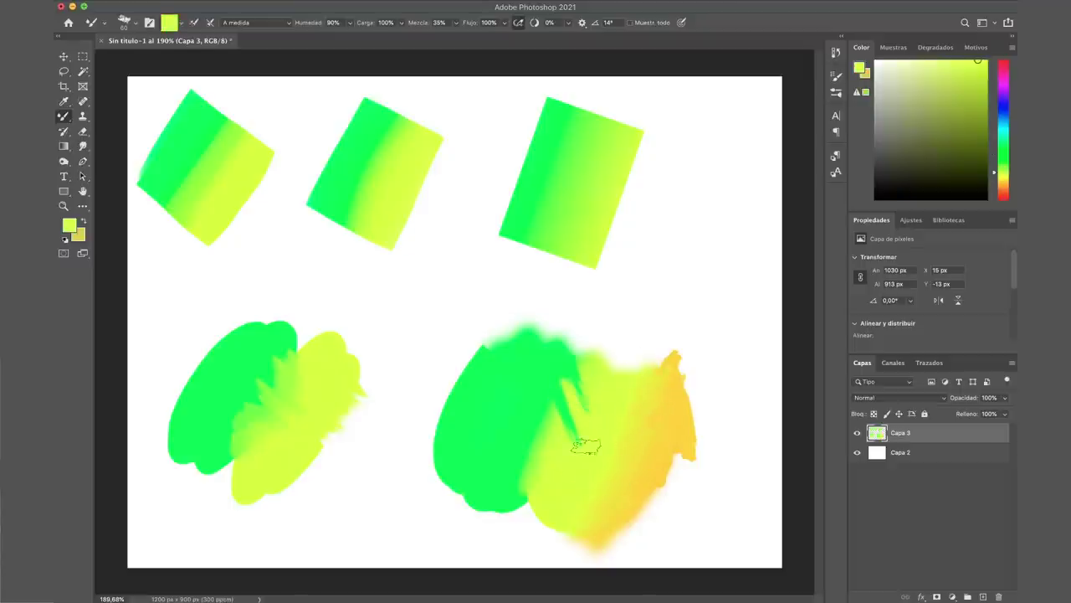
pyautogui.keyDown('alt'); pyautogui.click(557, 371); pyautogui.keyUp('alt')
pyautogui.moveTo(558, 377); pyautogui.dragTo(520, 441)
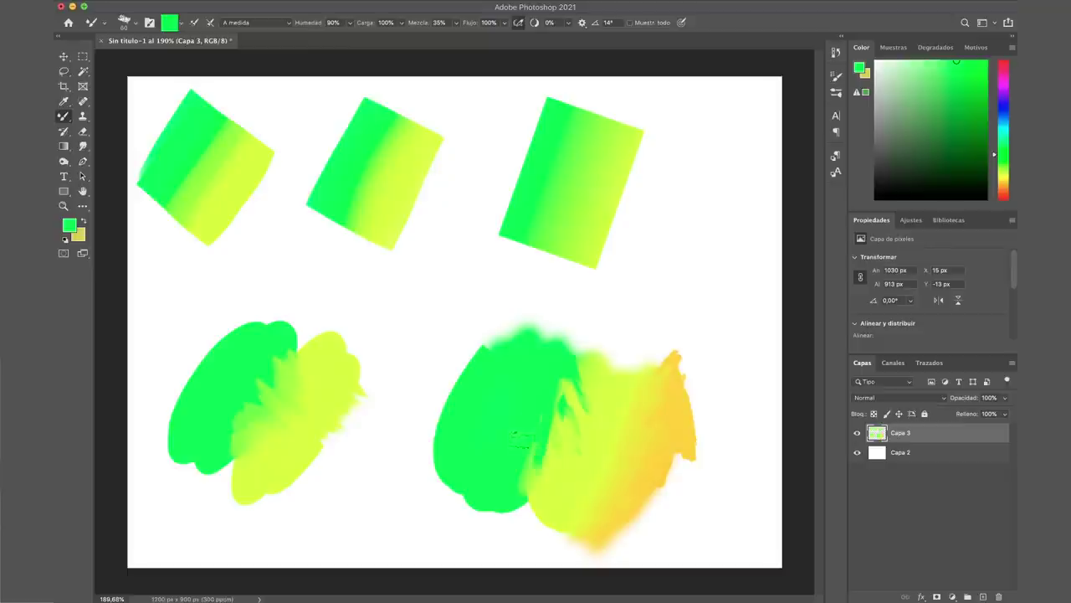
pyautogui.keyDown('alt'); pyautogui.click(577, 482); pyautogui.keyUp('alt')
pyautogui.moveTo(576, 494); pyautogui.dragTo(529, 428)
# Sample bright green, lemon yellow and orange-yellow from the canvas to reload the mixer brush.
pyautogui.keyDown('alt'); pyautogui.click(534, 413); pyautogui.keyUp('alt')
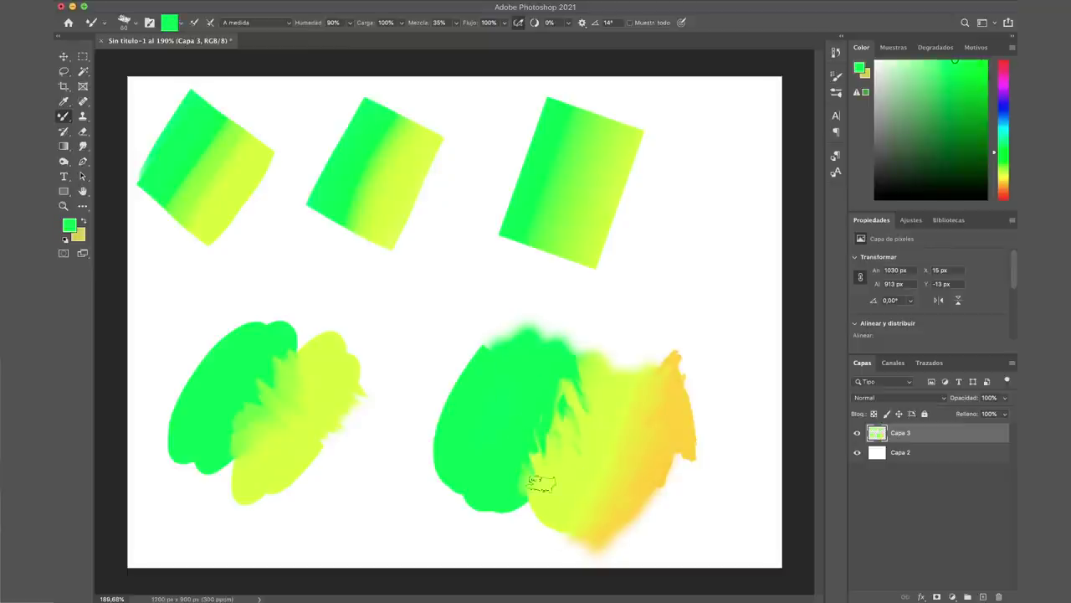
pyautogui.keyDown('alt'); pyautogui.click(563, 514); pyautogui.keyUp('alt')
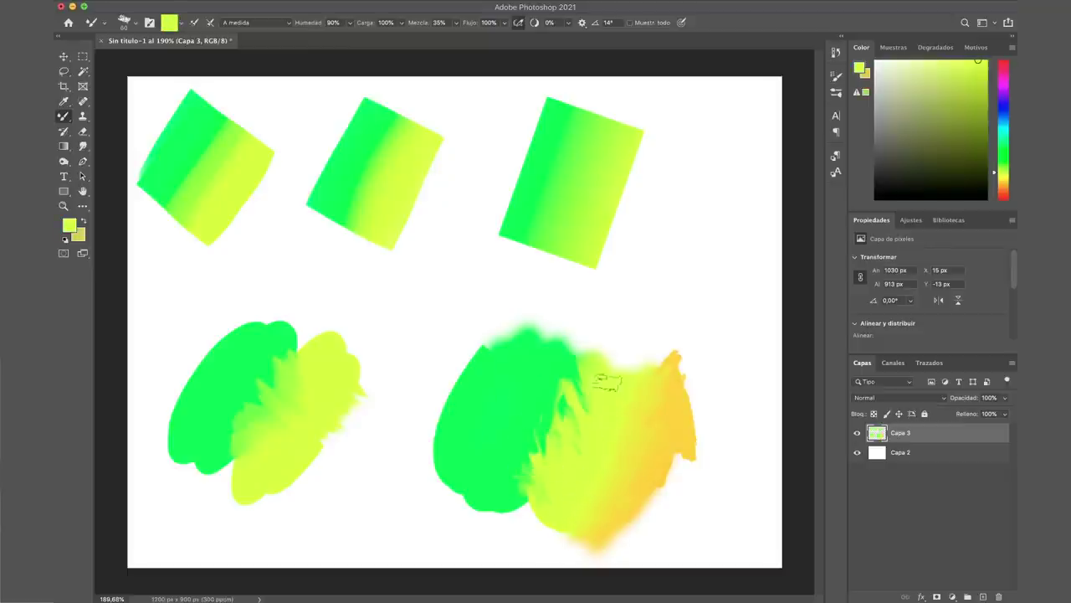
pyautogui.keyDown('alt'); pyautogui.click(666, 448); pyautogui.keyUp('alt')
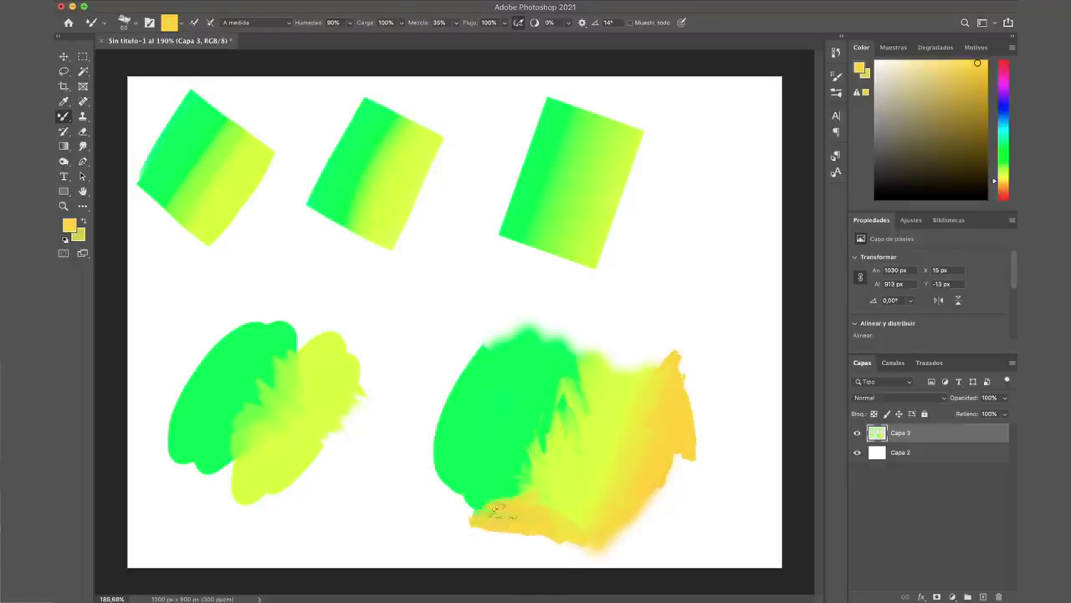
pyautogui.keyDown('alt'); pyautogui.click(506, 471); pyautogui.keyUp('alt')
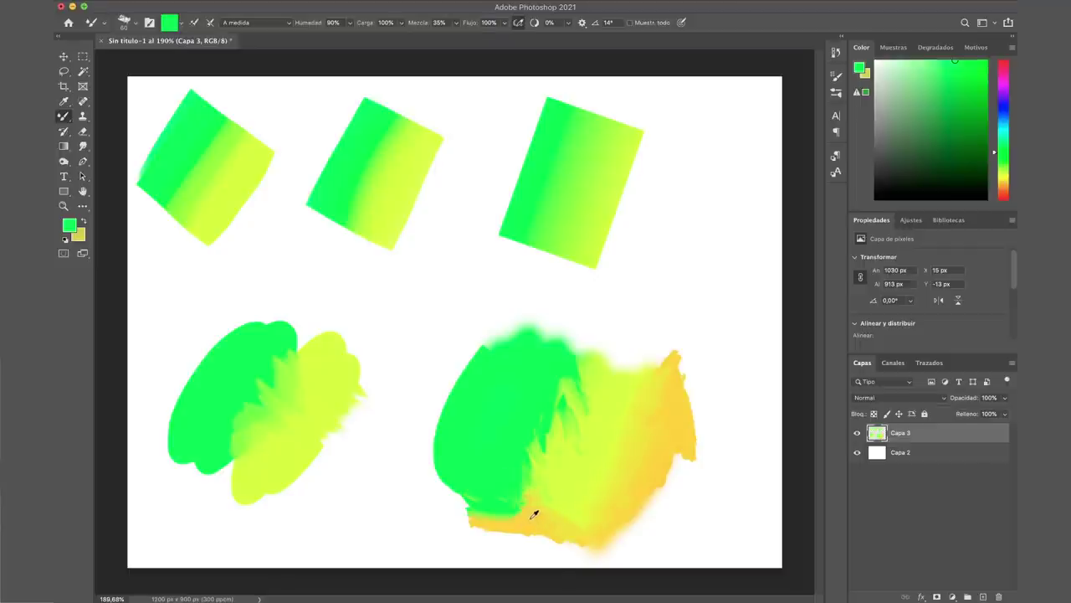
pyautogui.keyDown('alt'); pyautogui.click(533, 514); pyautogui.keyUp('alt')
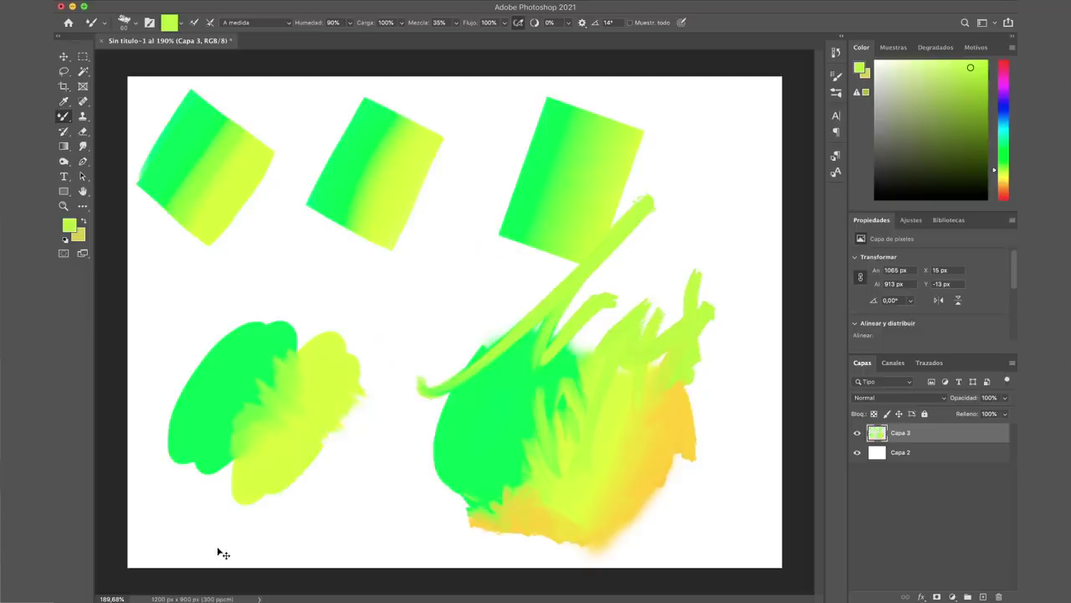
# Undo the stray curved stroke among the upward green-yellow grass-like streaks.
pyautogui.hotkey('ctrl', 'z')
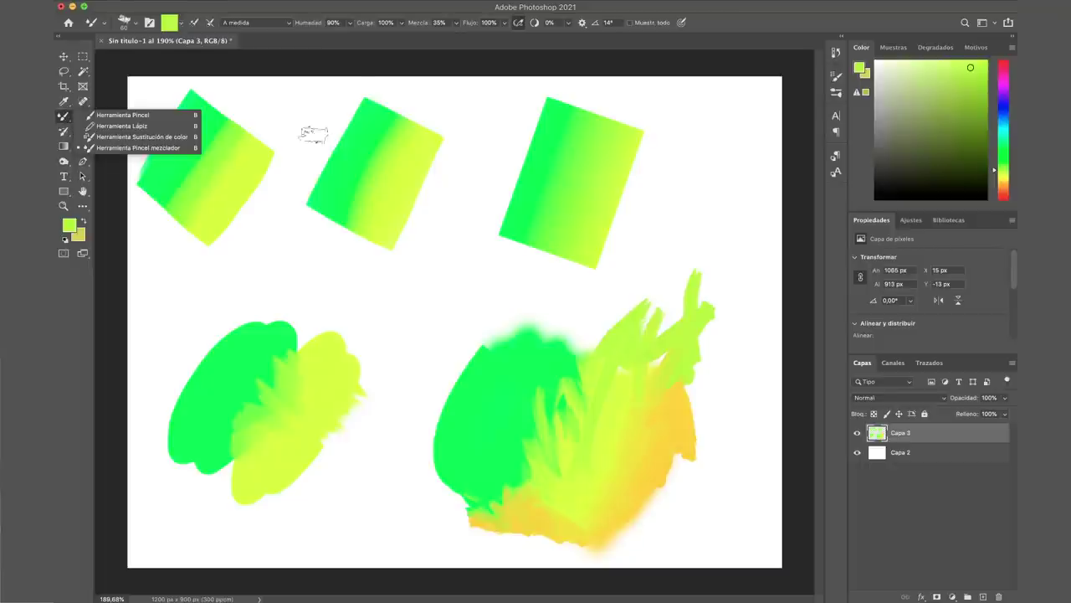
pyautogui.click(349, 61)
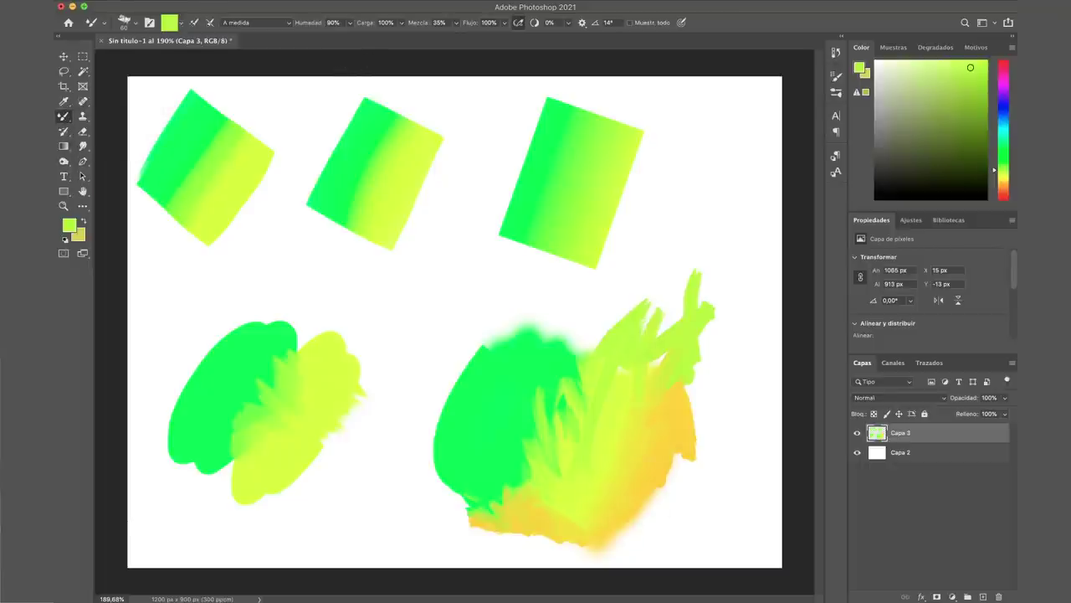